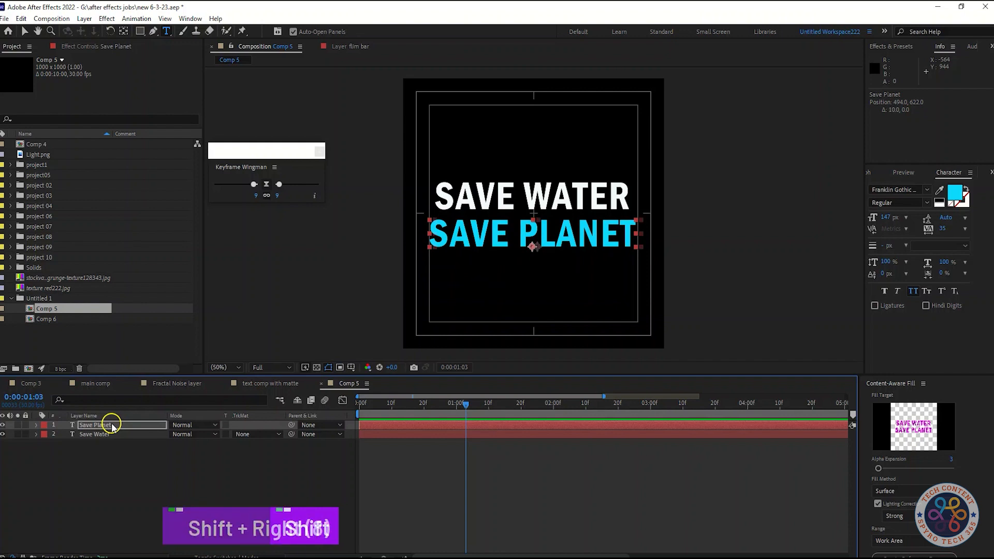
Step: Nudge the Save Planet text layer up to position 494, 602, close beneath the Save Water text
key("shift+Up")
left_click(188, 509)
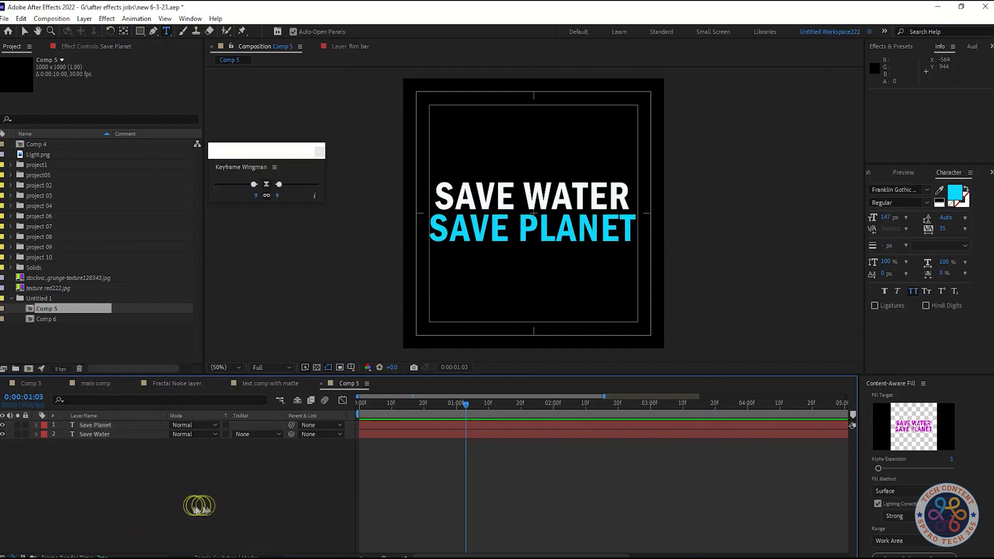
left_click(125, 425)
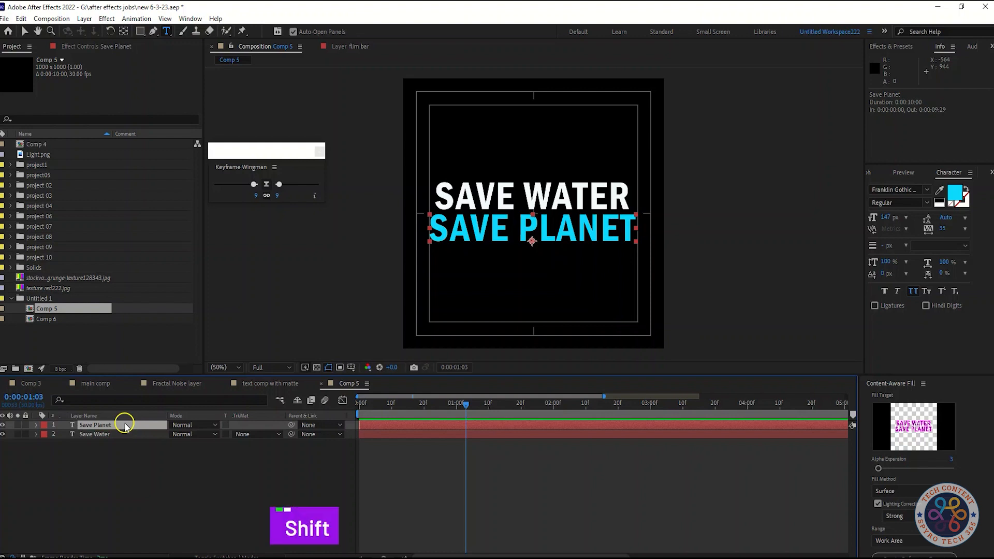
key("shift+Down")
key("shift+Up")
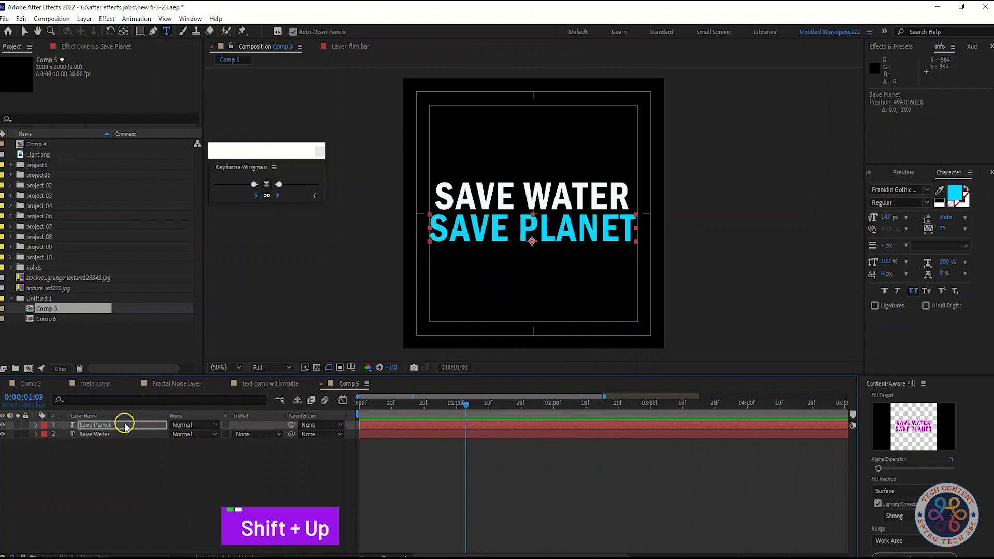
left_click(109, 492)
Step: Add a Position keyframe to the Save Water layer at 0:00:00:00
left_click(123, 426)
left_click(124, 434)
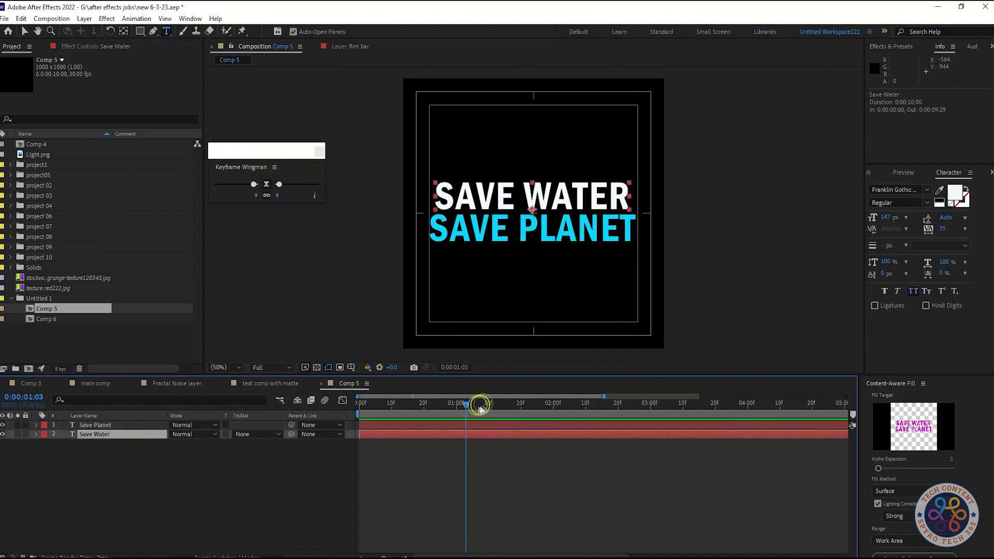
key("p")
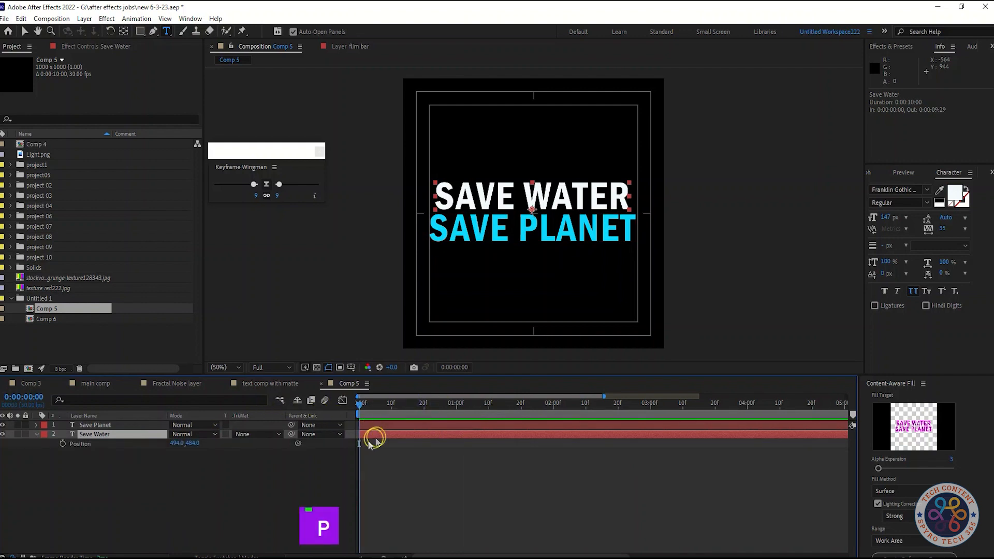
left_click(62, 444)
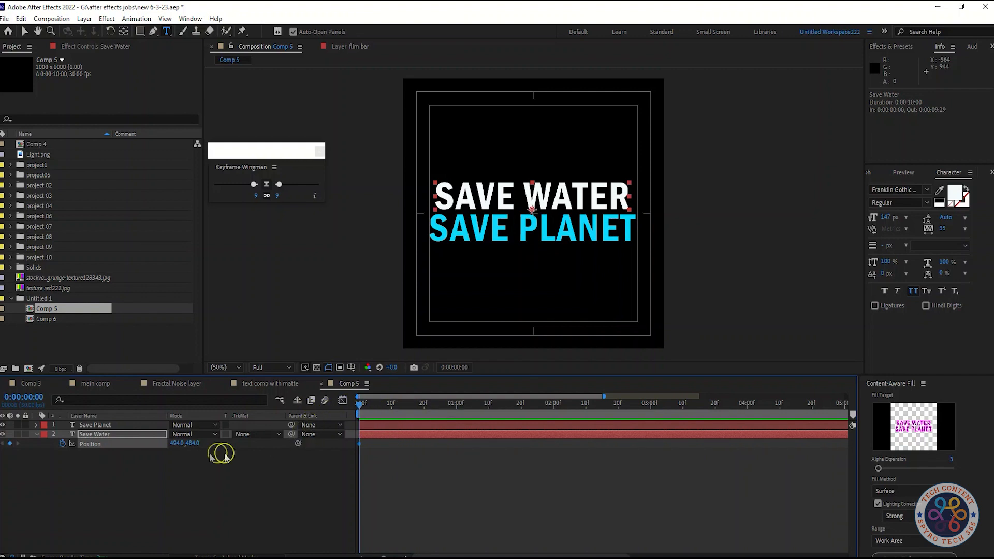
left_click(36, 435)
left_click(130, 468)
Step: Draw a rectangle shape covering the SAVE WATER text and rename its layer mask 1
left_click(138, 32)
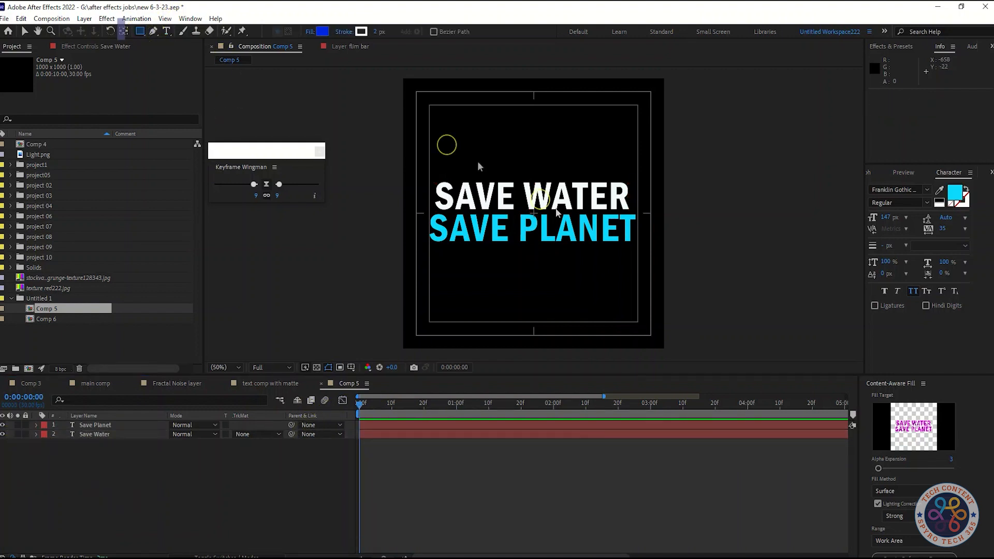
mouse_move(422, 160)
left_mouse_down()
mouse_move(557, 207)
mouse_move(635, 208)
left_mouse_up()
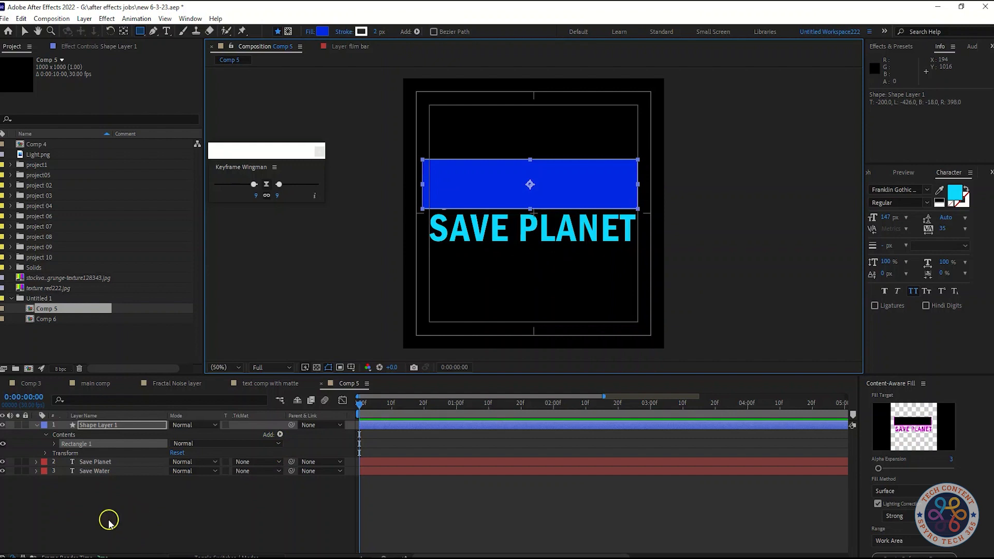
right_click(121, 430)
left_click(176, 406)
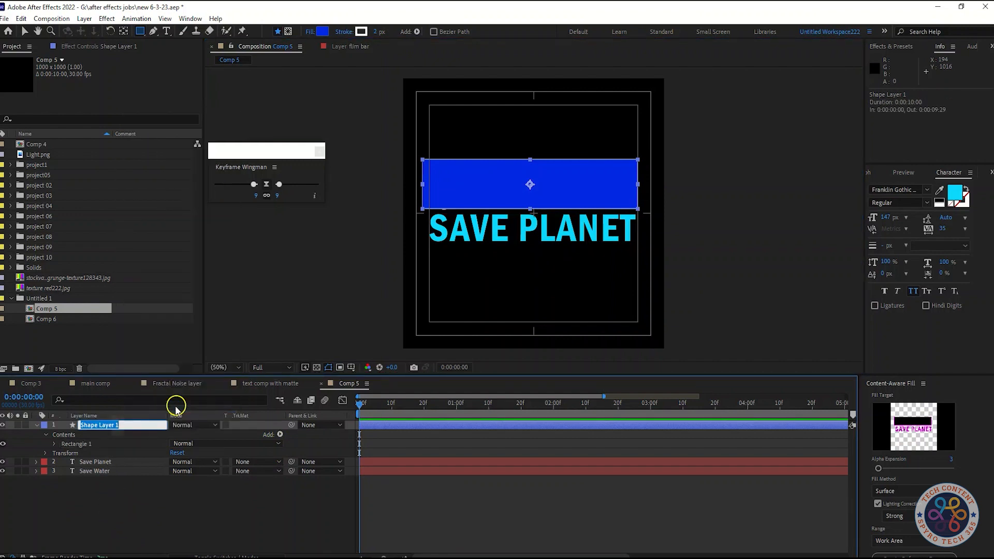
type("mask 1")
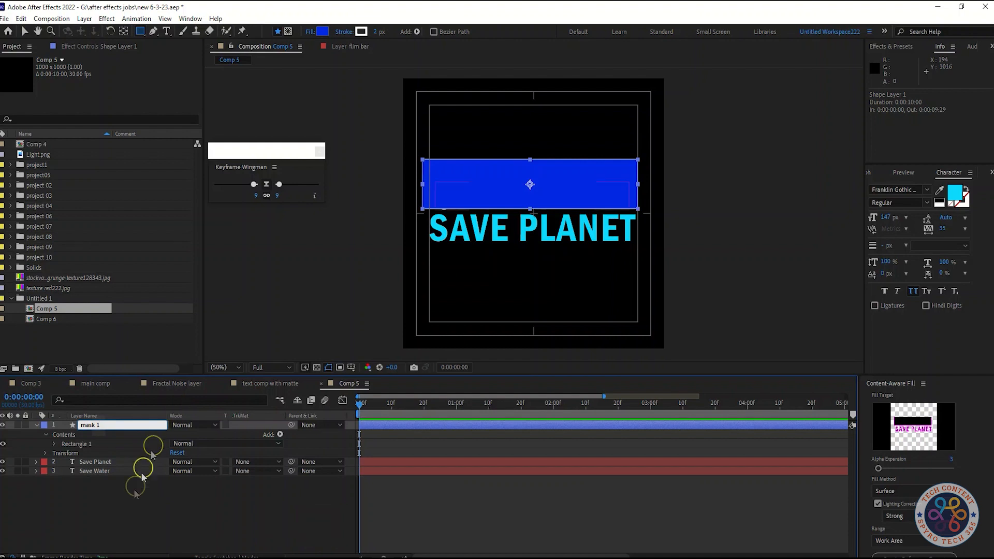
left_click(119, 510)
Step: Duplicate the mask 1 layer and move mask 1 below Save Planet, directly above the Save Water layer
left_click(111, 425)
key("ctrl+d")
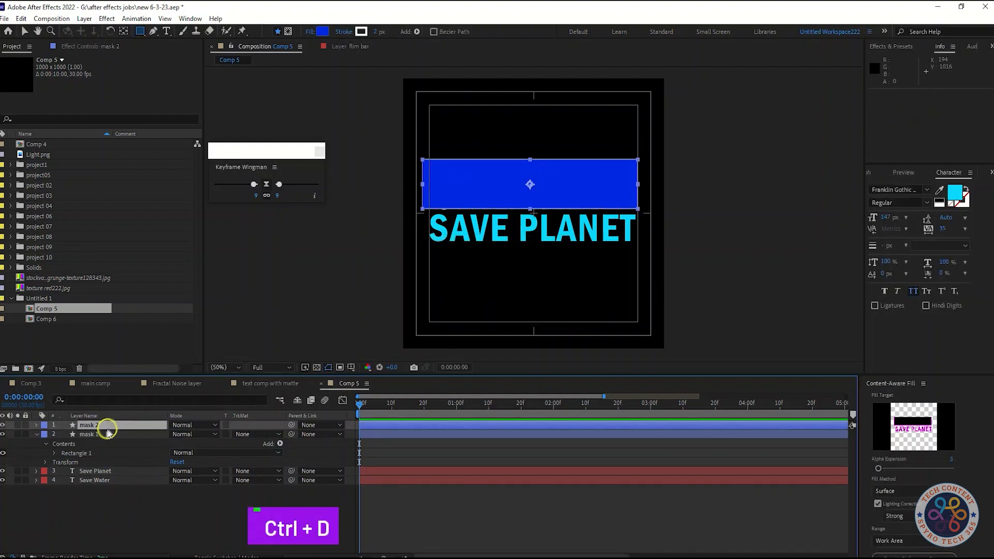
left_click_drag(106, 433, 111, 477)
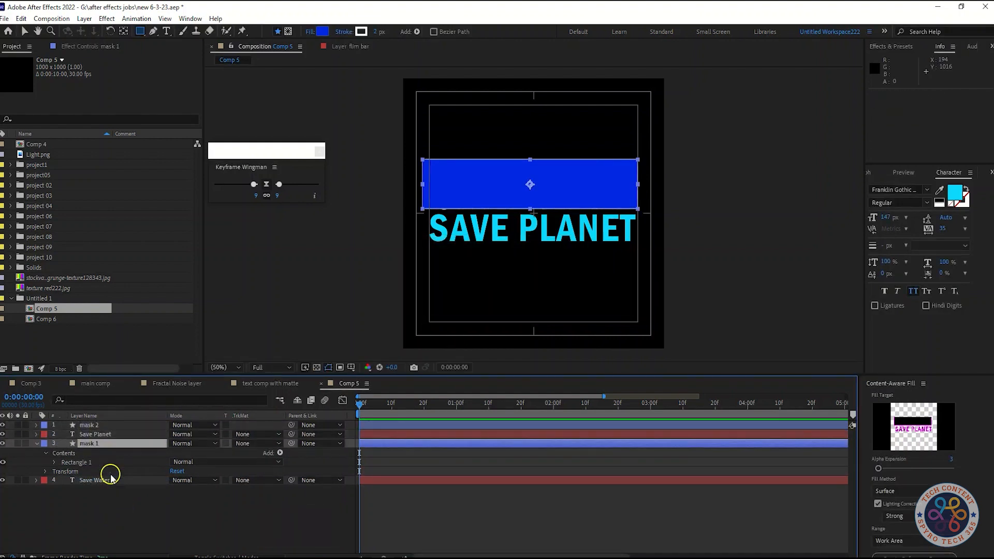
left_click(35, 443)
Step: Move the mask 2 rectangle down over the SAVE PLANET text, to position 486, 591
left_click(99, 425)
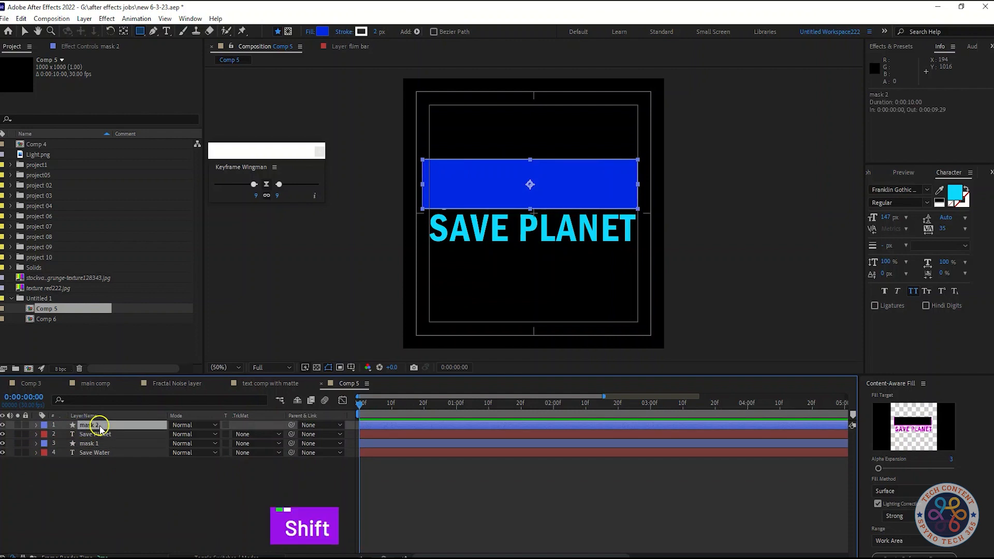
key("shift+Down")
key("shift+Down")
key("shift+Down")
key("shift+Down")
key("shift+Down")
key("shift+Down")
key("shift+Down")
key("shift+Down")
key("shift+Down")
key("shift+Down")
key("shift+Down")
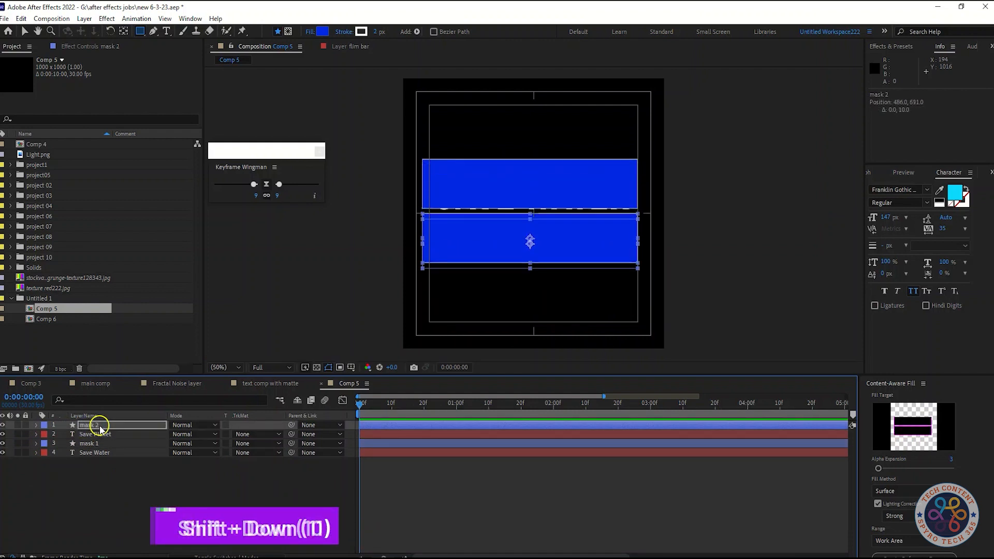
key("shift+Up")
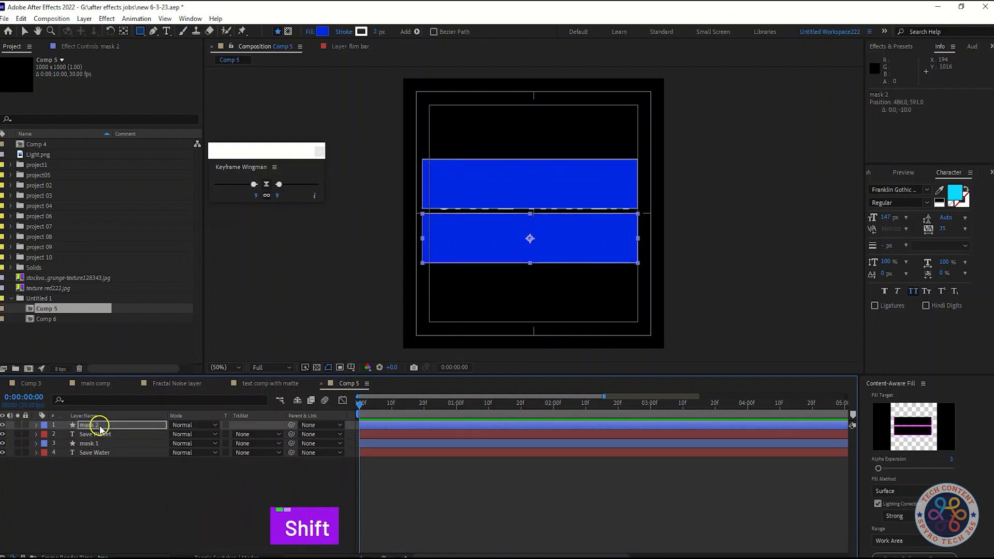
Step: Nudge the mask 1 rectangle down to position 486, 395 so it fully covers the SAVE WATER text
left_click(99, 443)
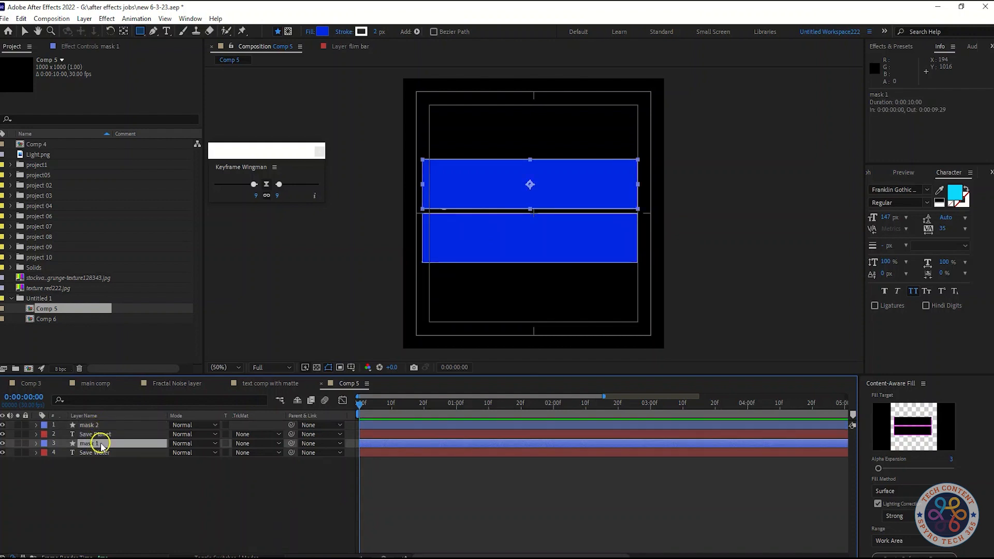
key("Down")
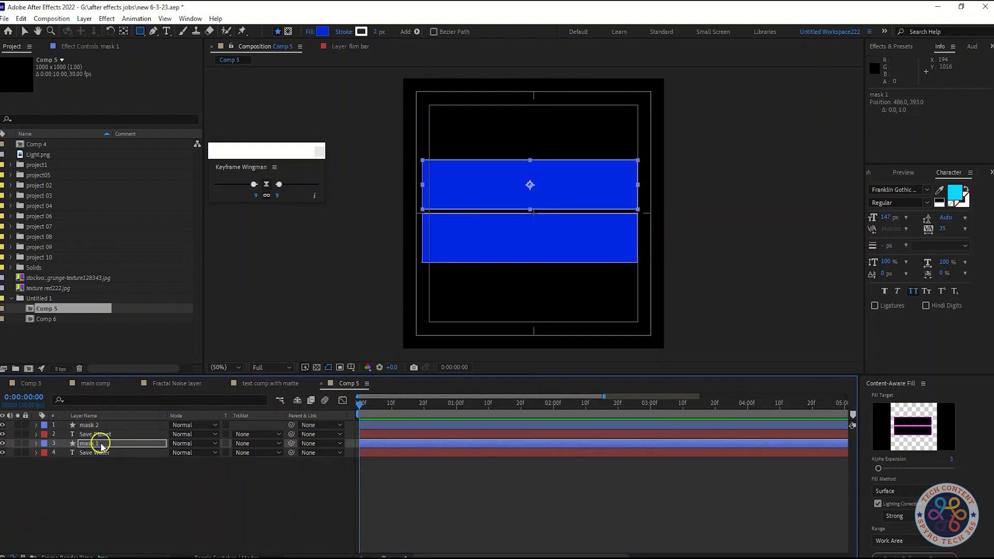
left_click(132, 496)
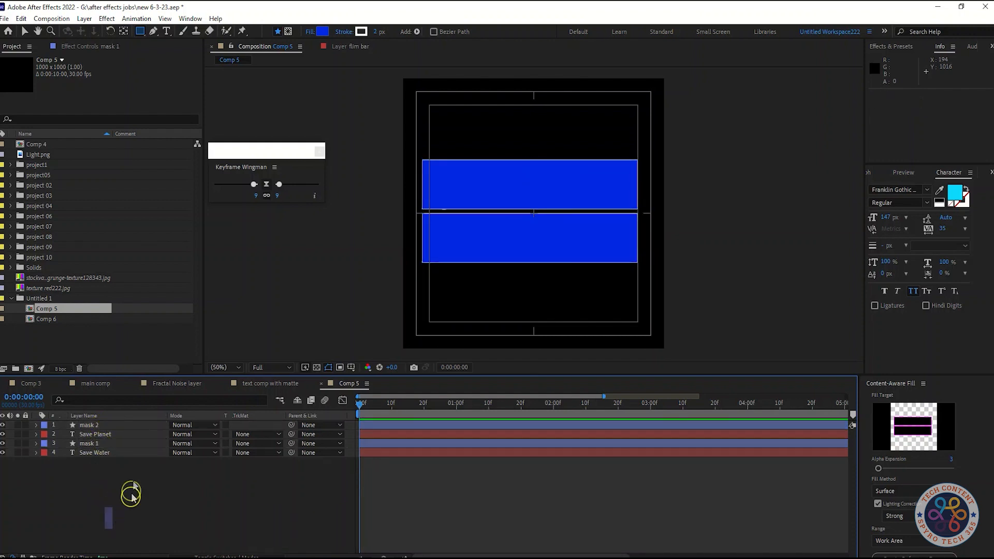
left_click(134, 444)
key("Down")
key("Down")
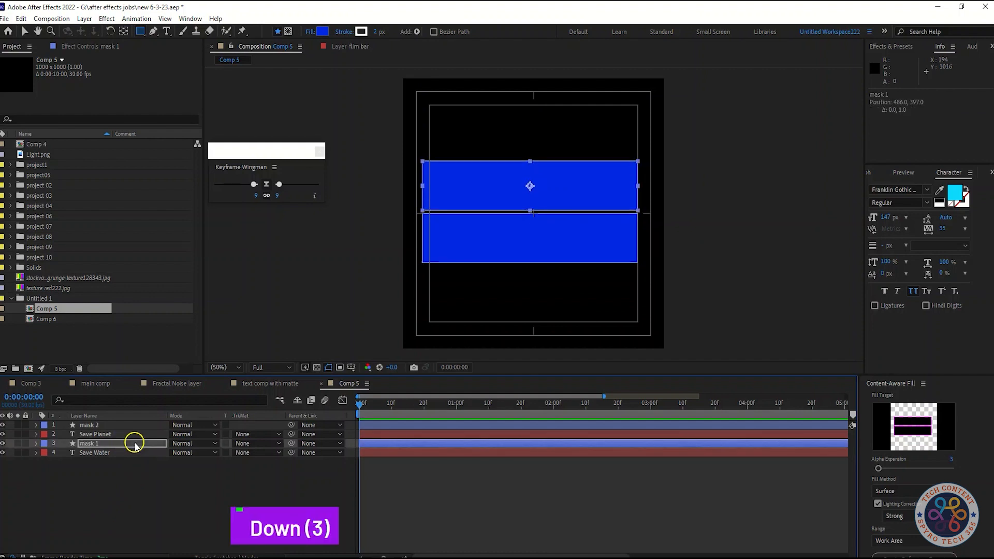
key("Up")
key("Up")
left_click(139, 467)
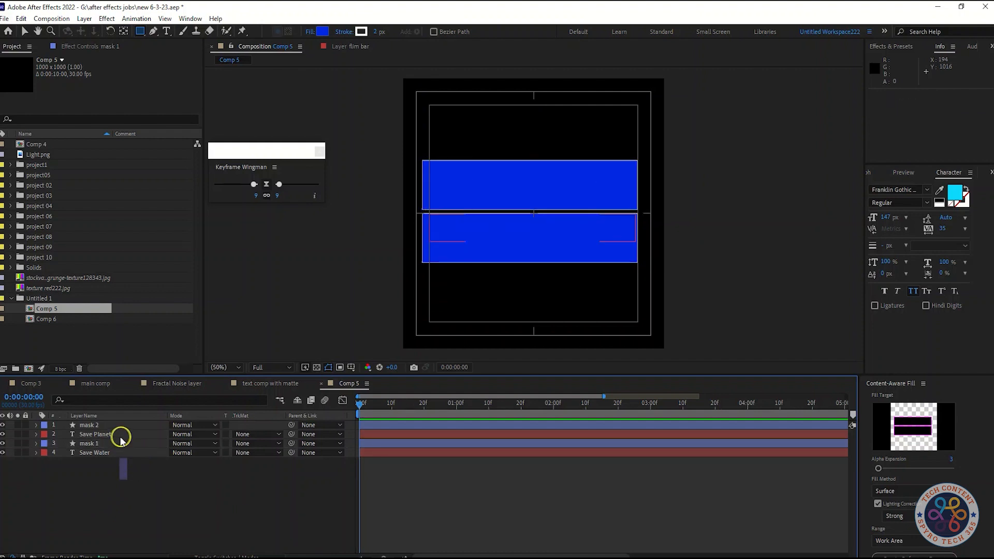
Step: Try mask 1 as the alpha matte of the Save Water layer, and set it back to No Track Matte
left_click(125, 445)
left_click(256, 454)
left_click(274, 477)
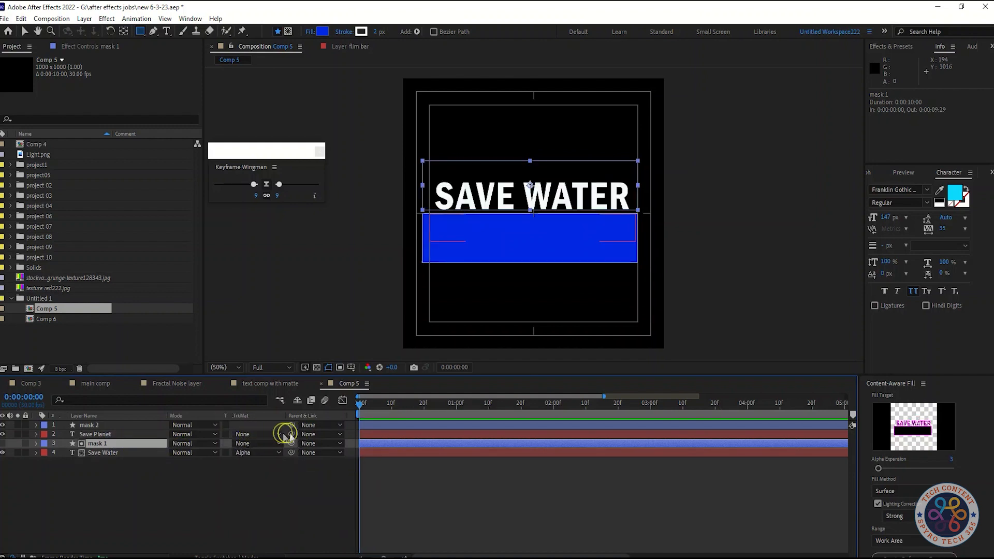
left_click(253, 446)
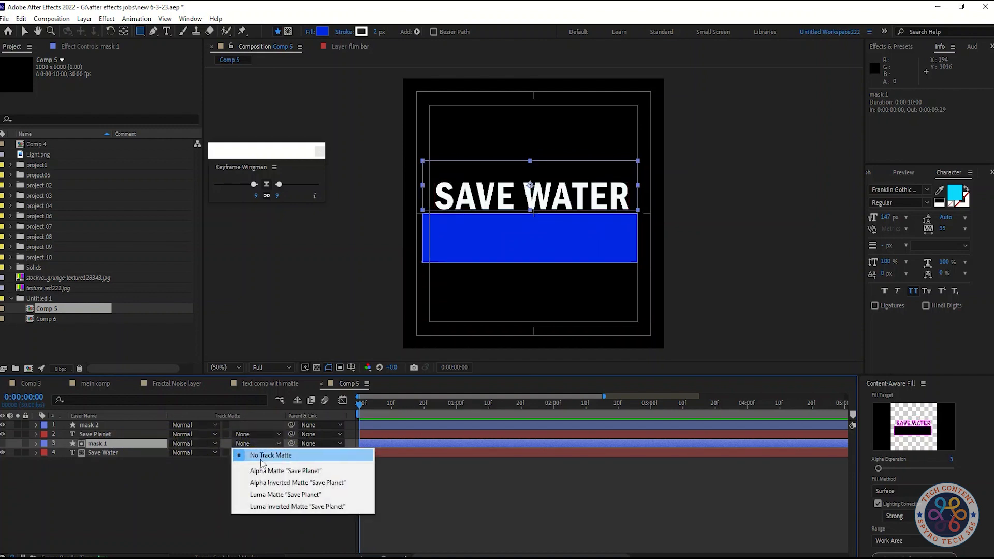
left_click(263, 456)
left_click(251, 453)
left_click(259, 464)
left_click(116, 489)
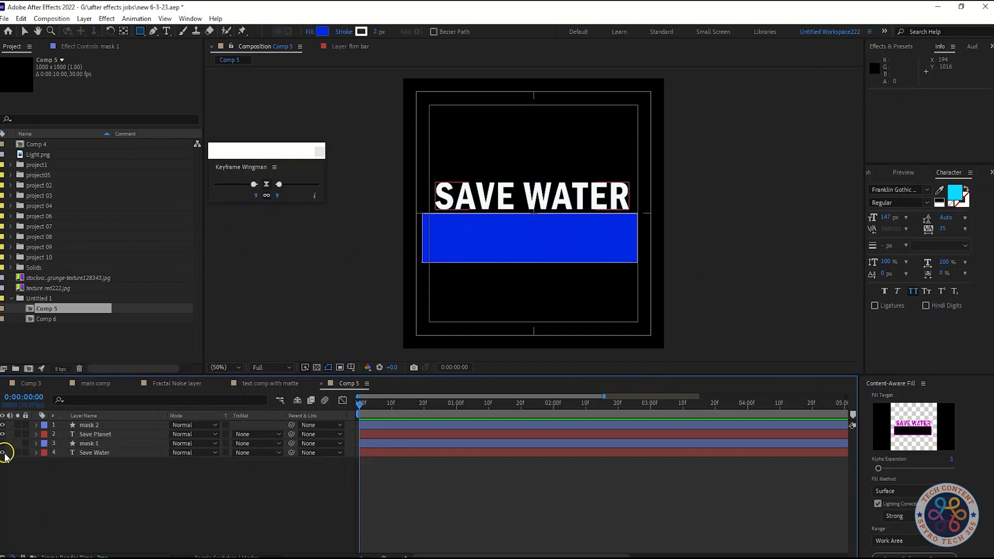
Step: Hide the mask 2 layer so that only the two text lines show
left_click(2, 425)
left_click(2, 434)
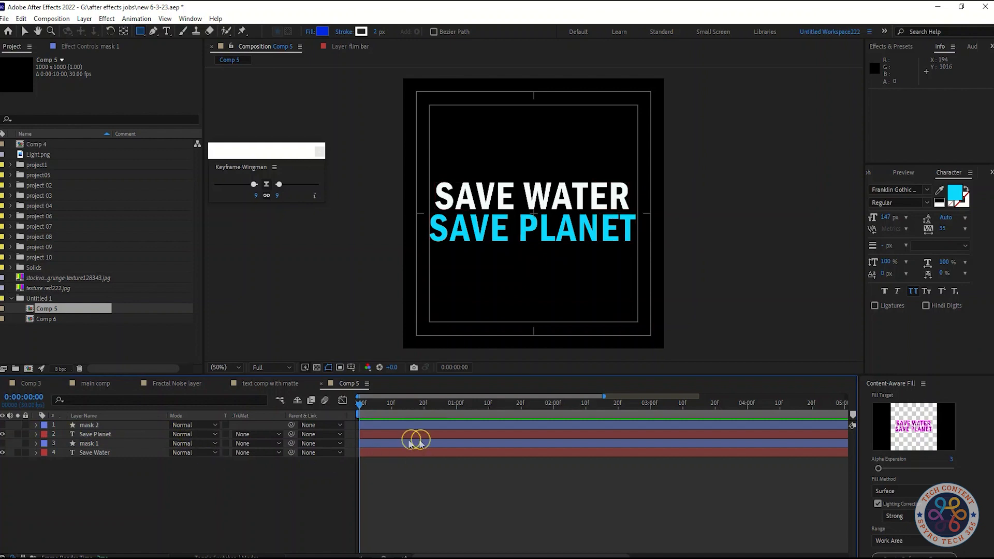
left_click(115, 453)
left_click(118, 434, "shift")
left_click(117, 461)
left_click(117, 454)
left_click(118, 434, "ctrl")
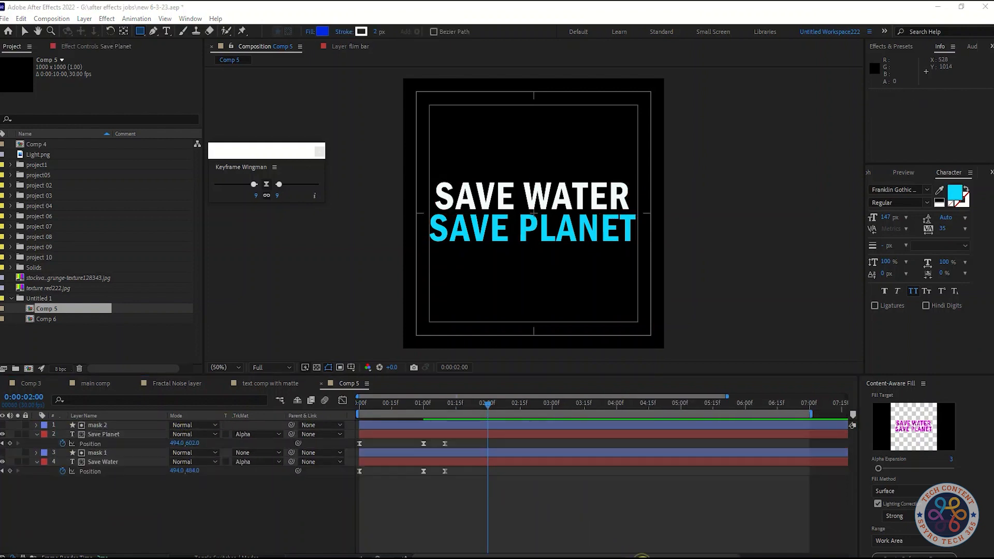
Step: Examine the animation between 0 and 1:11, the Position properties of mask 1 and mask 2, and the text layers' track matte settings
left_click_drag(490, 409, 415, 406)
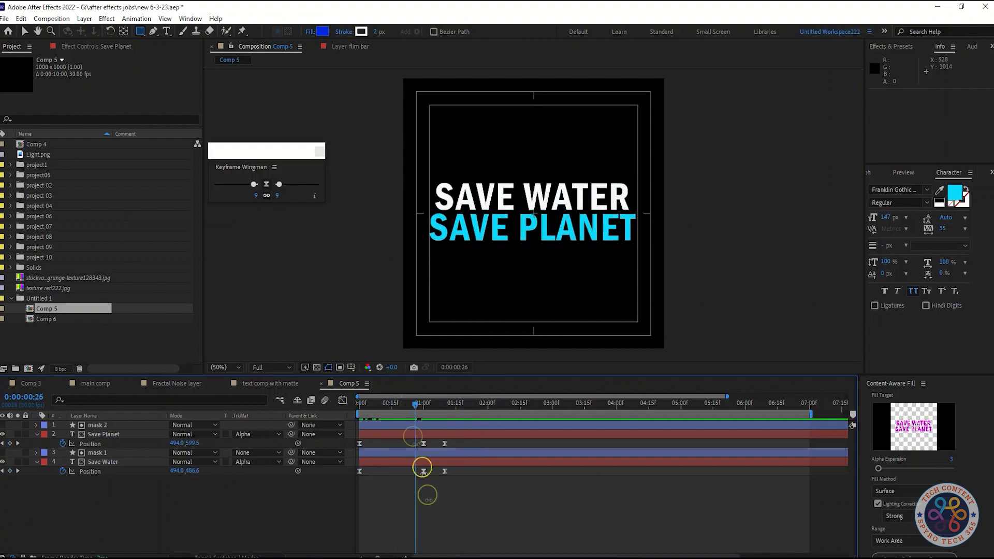
key("a")
key("p")
left_click(118, 463)
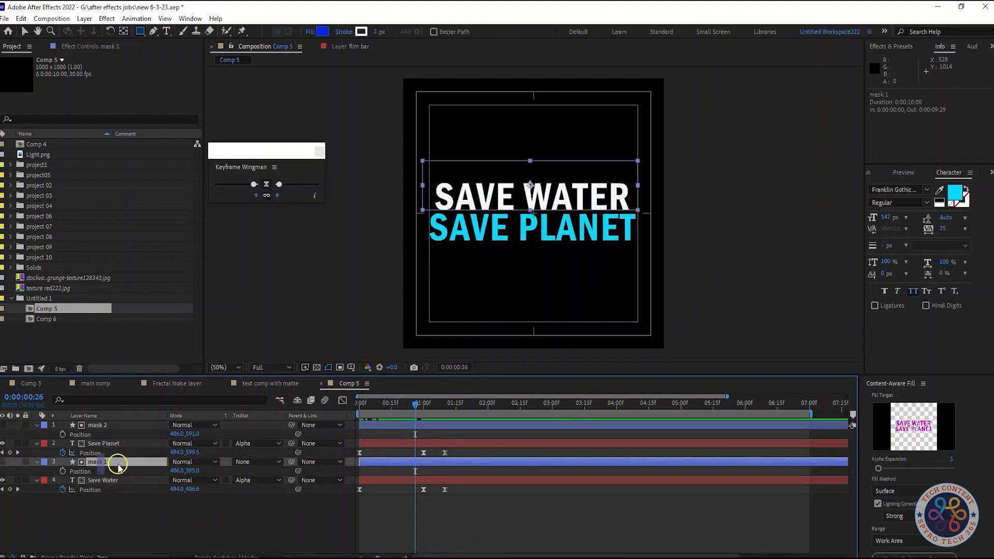
left_click(111, 426, "ctrl")
key("p")
left_click(192, 504)
left_click_drag(414, 403, 340, 421)
left_click(257, 462)
left_click(206, 500)
left_click(250, 436)
left_click(200, 492)
left_click_drag(357, 409, 446, 422)
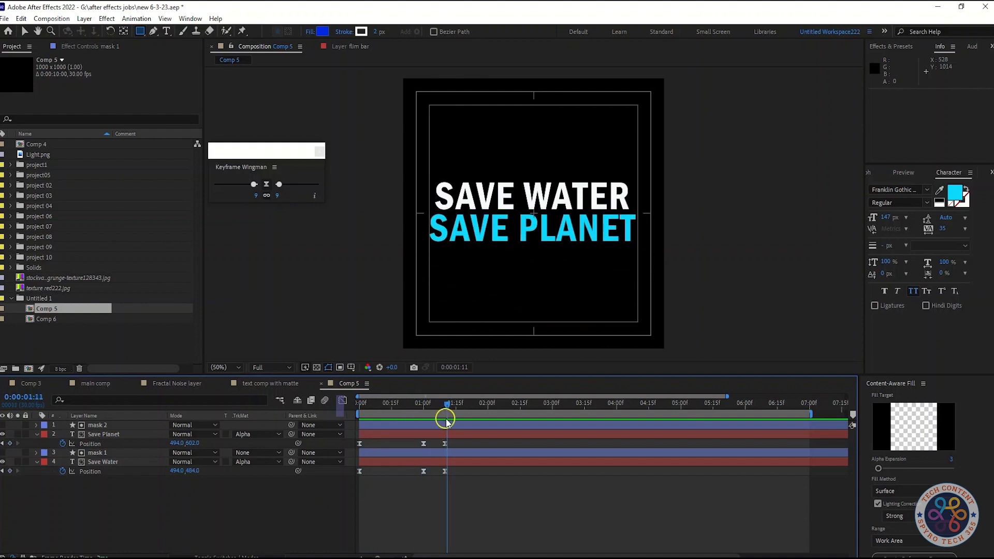
Step: Copy the Save Water layer's first Position keyframe and paste it at 0:00:02:00
left_click(648, 555)
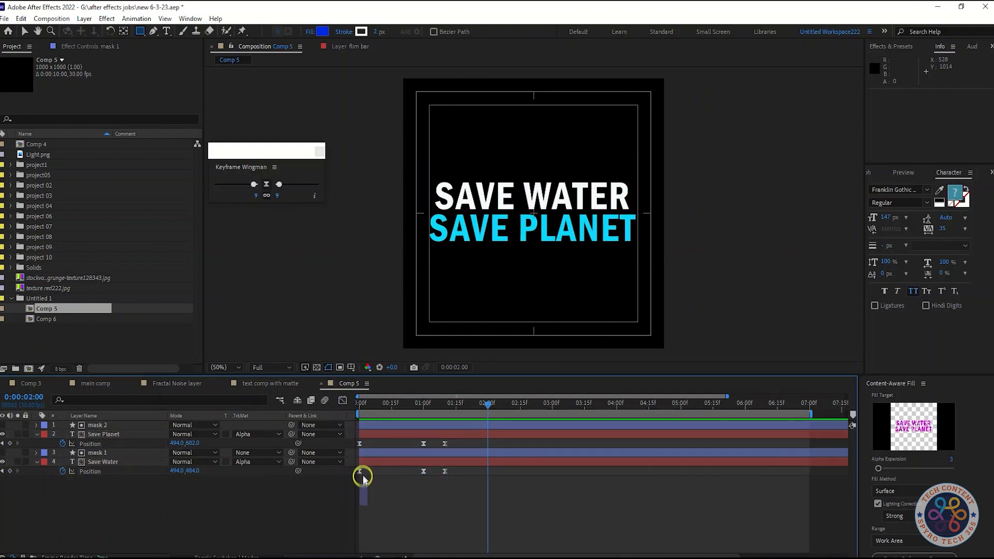
left_click(359, 471)
key("ctrl+c")
key("ctrl+v")
Step: Undo the accidental interpolation change and paste a copy of the Save Planet layer's first Position keyframe at 0:00:02:00
left_click(359, 443)
left_click(360, 443, "ctrl")
left_click(360, 443, "ctrl")
key("ctrl+z")
key("ctrl+z")
key("ctrl+z")
key("ctrl+z")
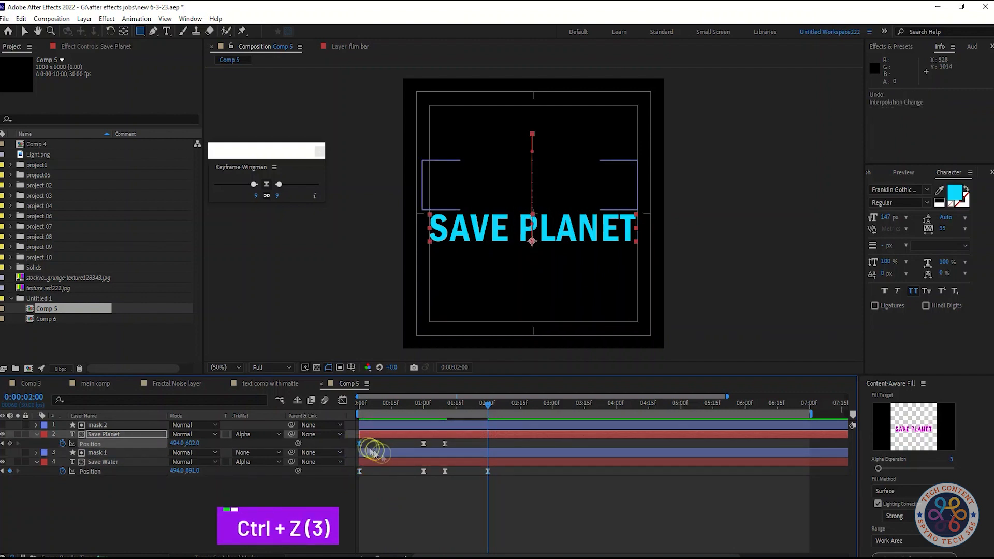
key("ctrl+v")
Step: Move the last Position keyframes of both text layers to 0:00:02:15 and preview the animation
mouse_move(488, 404)
left_mouse_down()
mouse_move(355, 406)
mouse_move(481, 408)
left_mouse_up()
key("space")
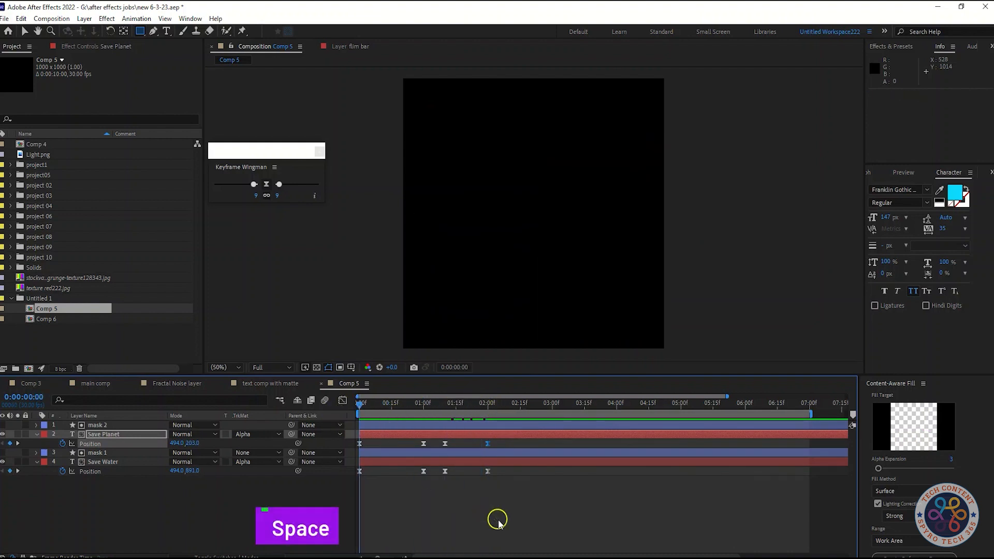
key("space")
left_click(511, 407)
left_click_drag(466, 428, 499, 509)
left_click_drag(487, 471, 516, 474)
key("space")
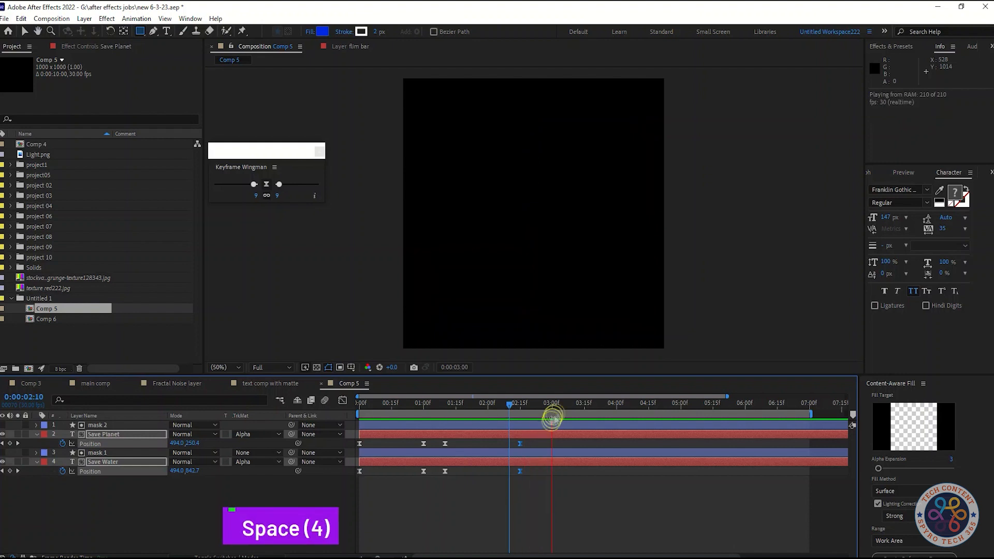
key("space")
key("space")
left_click_drag(519, 407, 345, 413)
key("space")
key("space")
Step: Adjust the easing of both layers' last Position keyframes in the speed graph and set the easing of the 0:00:01:10 keyframes to 100
left_click_drag(527, 403, 446, 412)
left_click(342, 400)
left_click_drag(531, 533, 491, 519)
left_click_drag(278, 183, 252, 195)
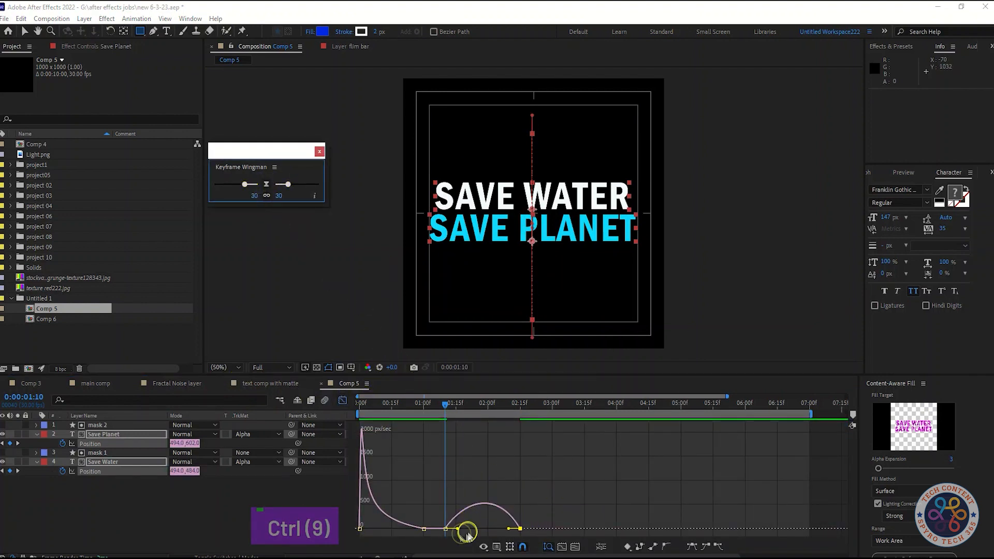
left_click_drag(457, 533, 437, 521)
left_click_drag(279, 186, 326, 188)
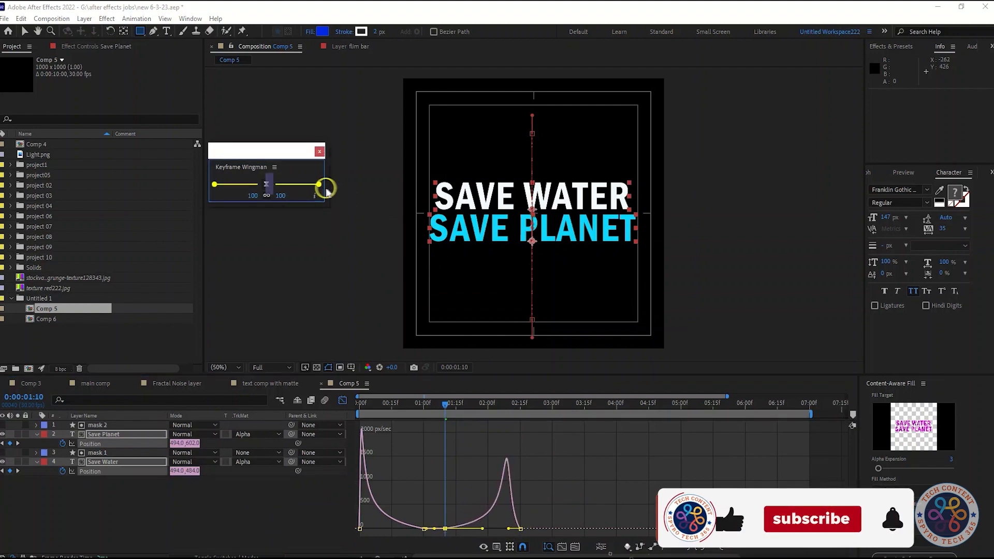
Step: Try an easing strength of 74 on the last Position keyframes of both layers, and undo it
left_click_drag(531, 534, 508, 523)
left_click_drag(212, 185, 225, 186)
key("ctrl+z")
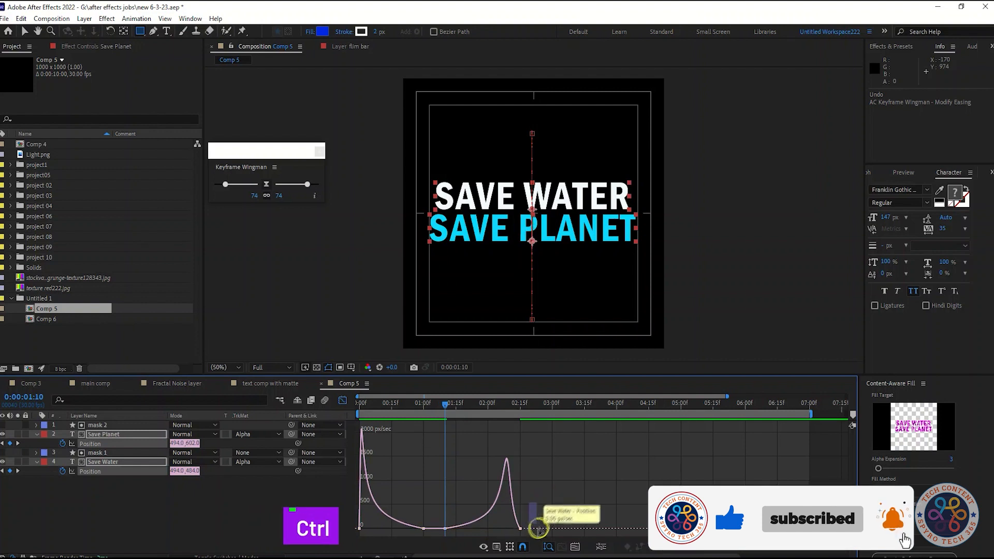
Step: Set the easing of both text layers' last Position keyframes to 15 and preview the animation
mouse_move(308, 187)
left_mouse_down()
mouse_move(282, 192)
mouse_move(298, 198)
left_mouse_up()
left_click(342, 400)
key("space")
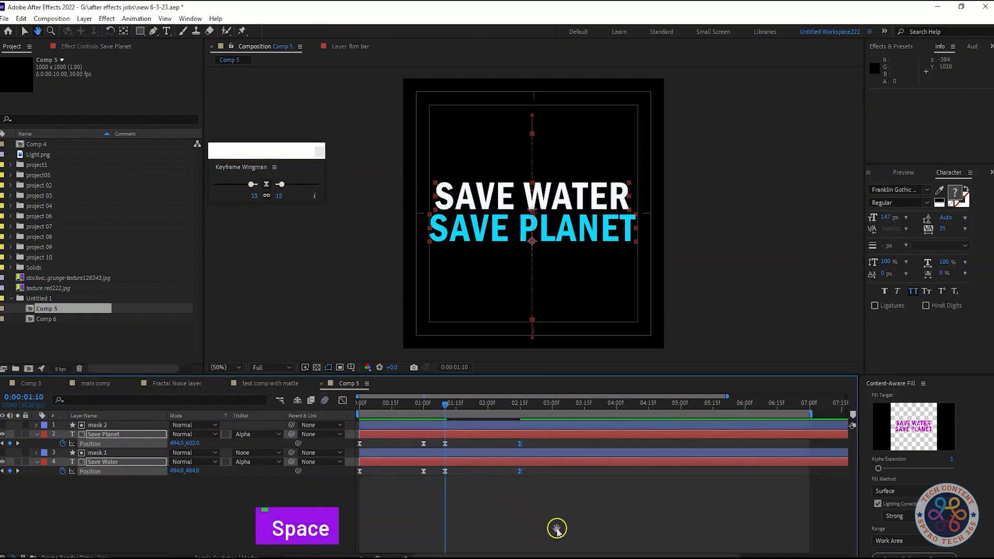
key("space")
key("space")
key("space")
Step: Move the last Position keyframes of both text layers to 0:00:02:00 and preview the animation
left_click(506, 406)
left_click_drag(516, 473, 488, 472)
left_click_drag(505, 403, 488, 407)
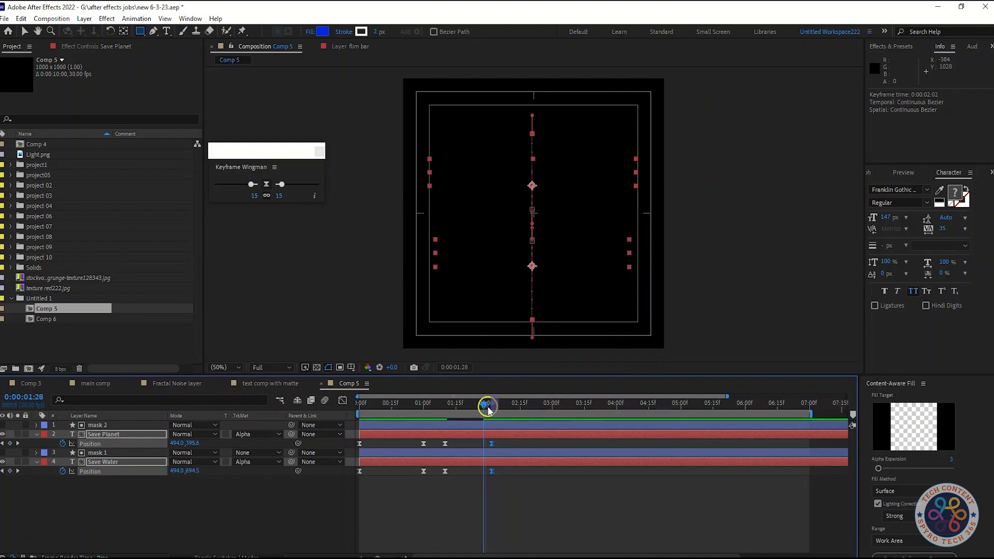
left_click_drag(492, 472, 487, 471)
key("space")
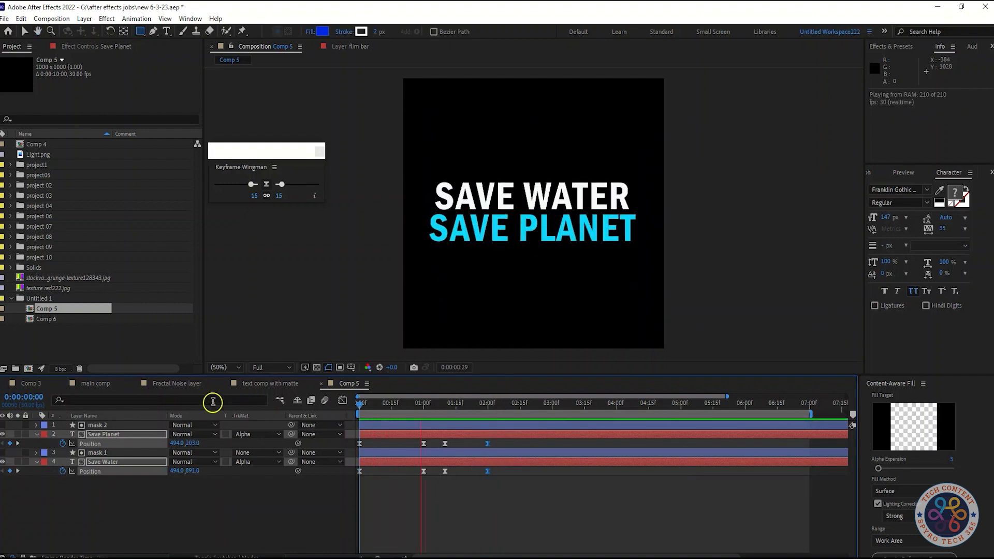
key("space")
Step: Move both text layers' last Position keyframes to 0:00:02:10, then check the playback and speed graph
left_click(505, 407)
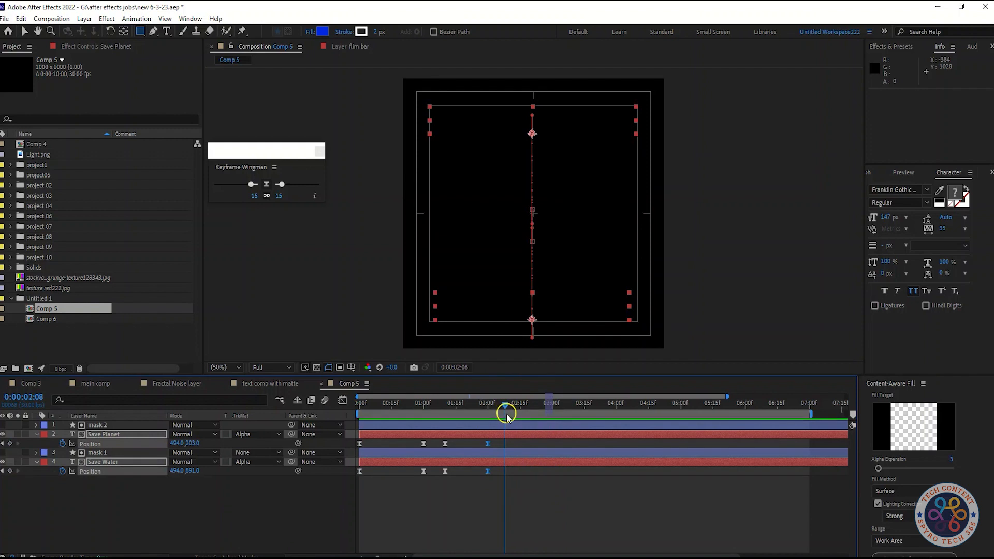
left_click_drag(487, 471, 509, 471)
left_click(458, 406)
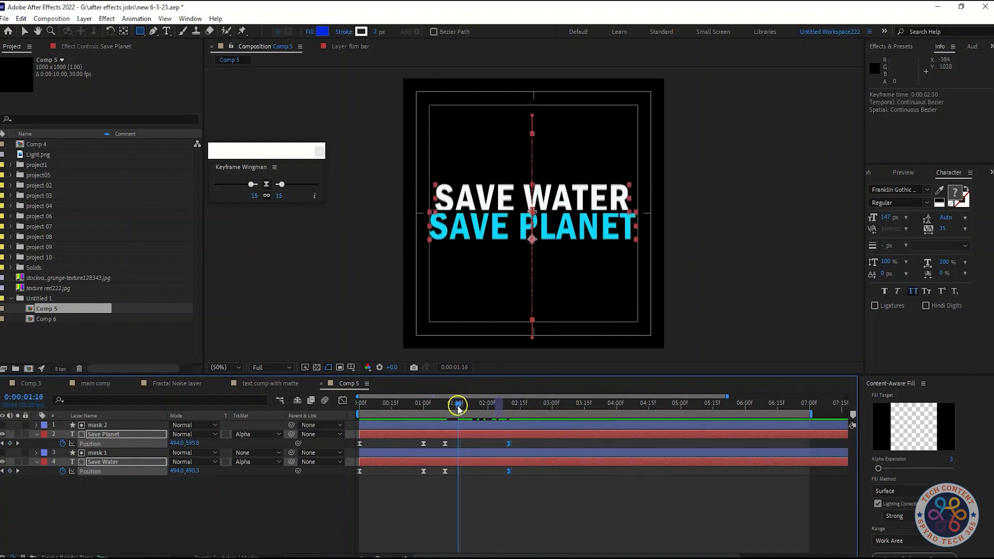
key("space")
key("space")
key("space")
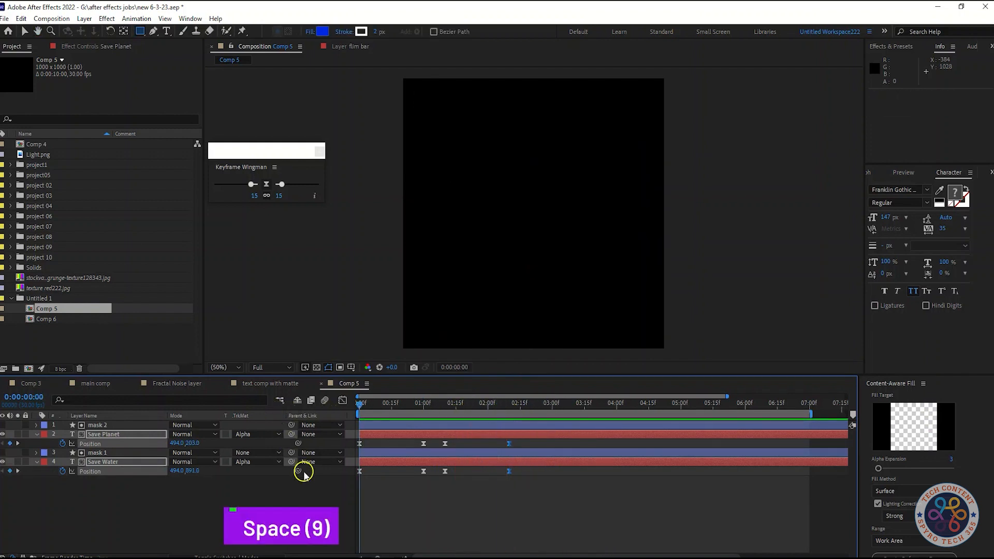
key("space")
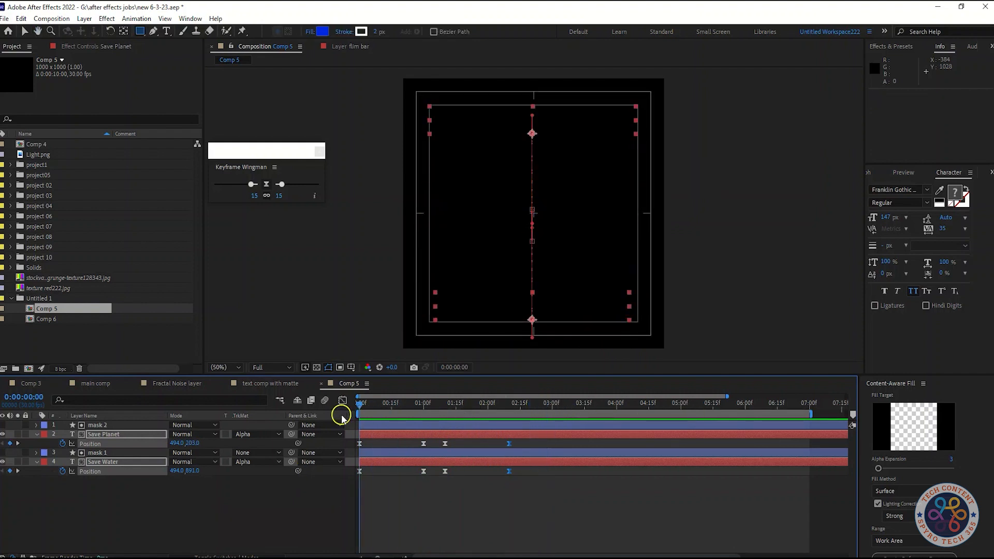
left_click(342, 401)
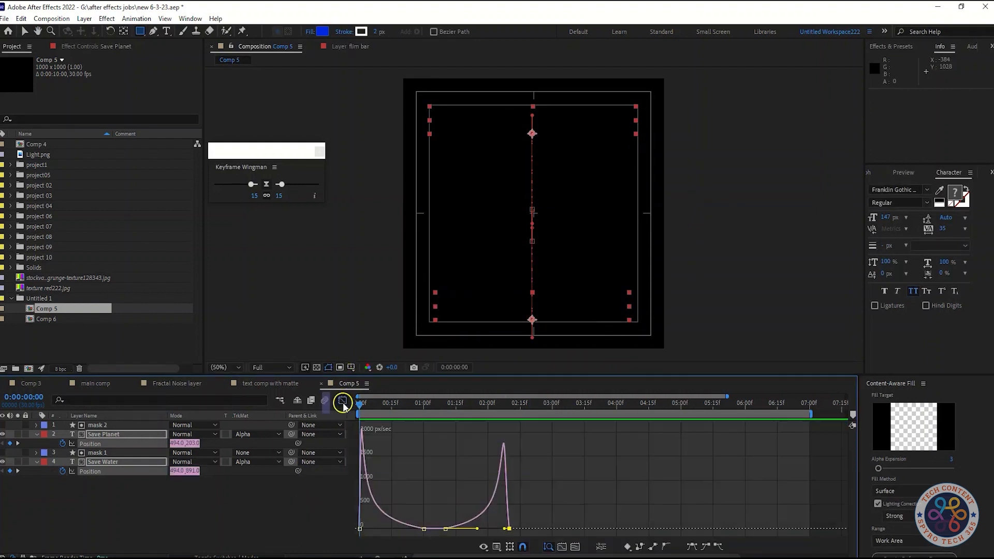
left_click(342, 401)
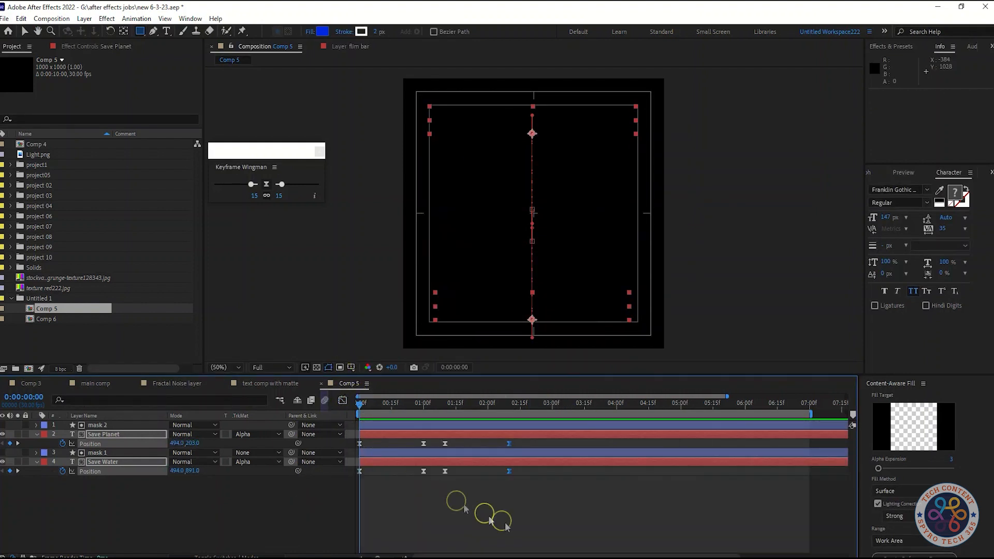
Step: Collapse the properties of both text layers and preview the animation
left_click(526, 518)
left_click(36, 435)
left_click(36, 453)
left_click(36, 452)
left_click(37, 453)
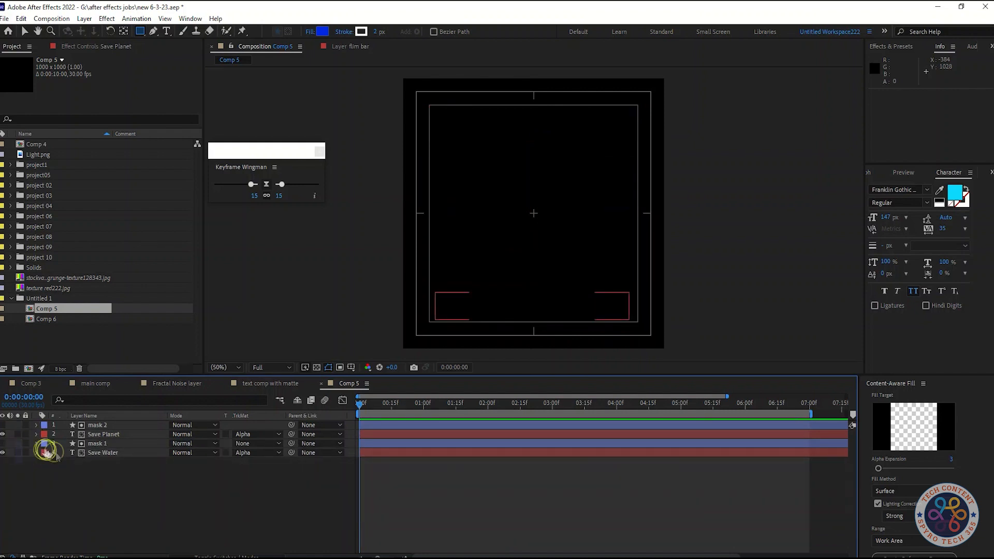
left_click(100, 453)
key("p")
left_click(36, 452)
key("space")
key("space")
Step: Reveal the Position keyframes of both text layers and set the easing of their last keyframes to 14
left_click(521, 405)
left_click(341, 400)
left_click(341, 400)
key("p")
left_click(119, 434)
key("p")
left_click_drag(582, 489, 440, 435)
left_click(340, 401)
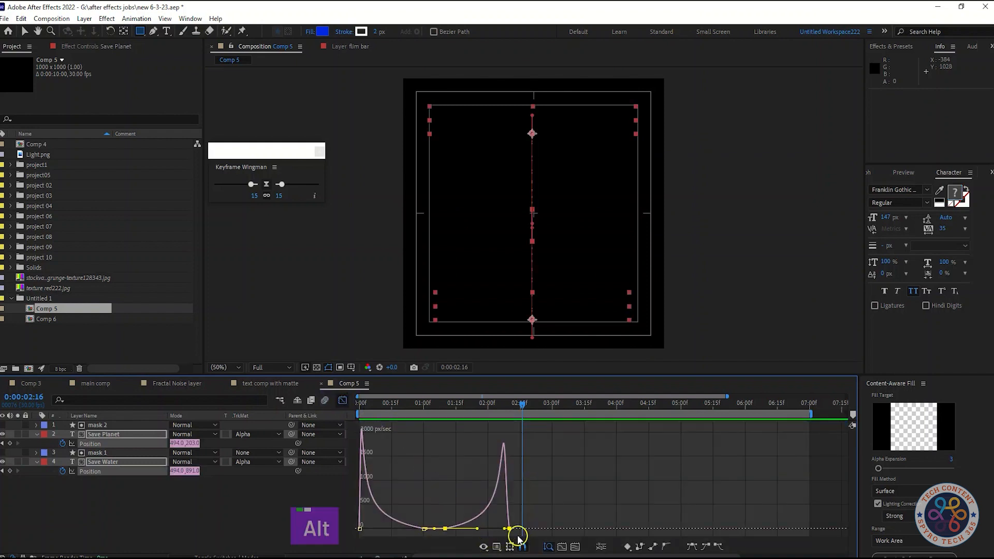
scroll(516, 535, "up", 1)
left_click_drag(281, 184, 280, 184)
scroll(461, 470, "down", 2, "alt")
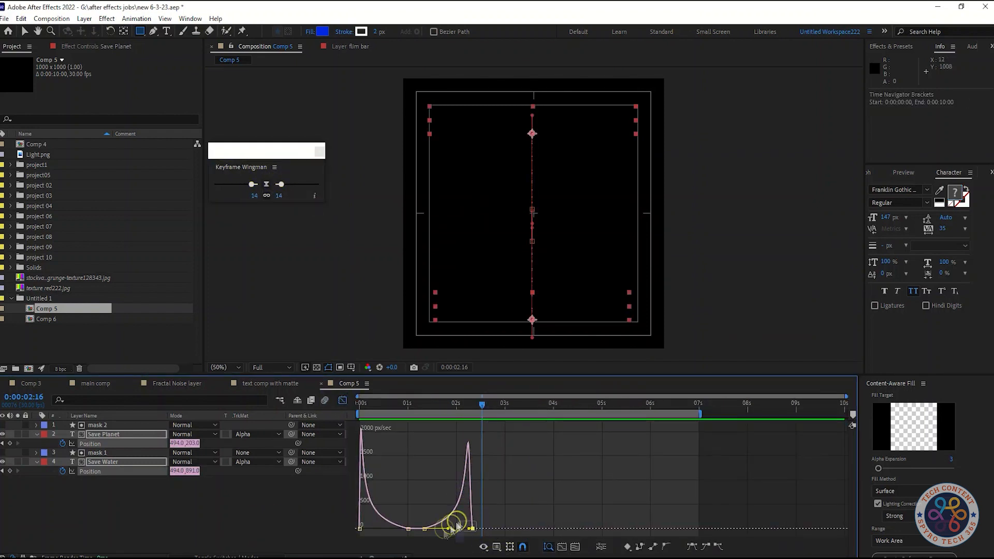
Step: Set the easing of both text layers' Position keyframes at 0:00:01:10 to 84 and preview the animation
left_click(422, 524)
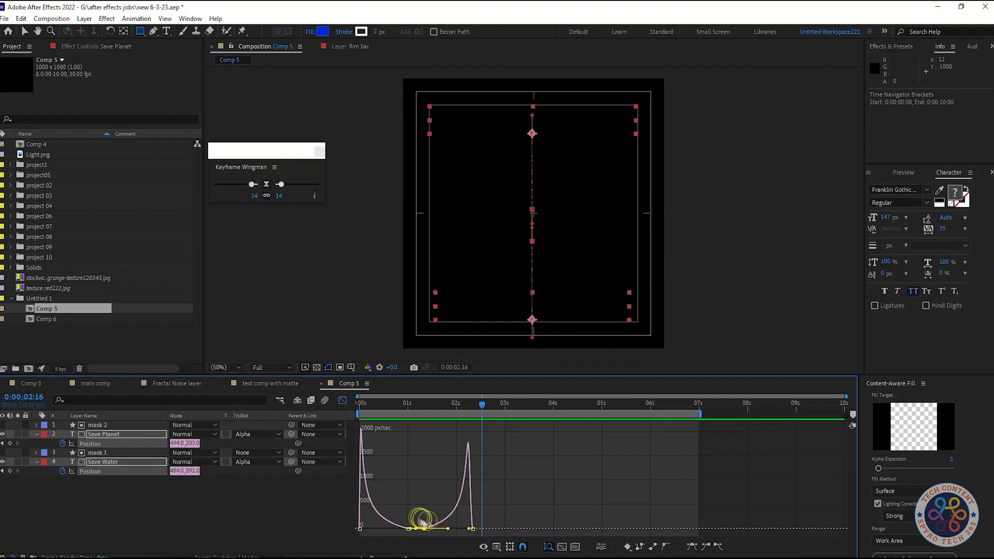
left_click_drag(280, 187, 301, 187)
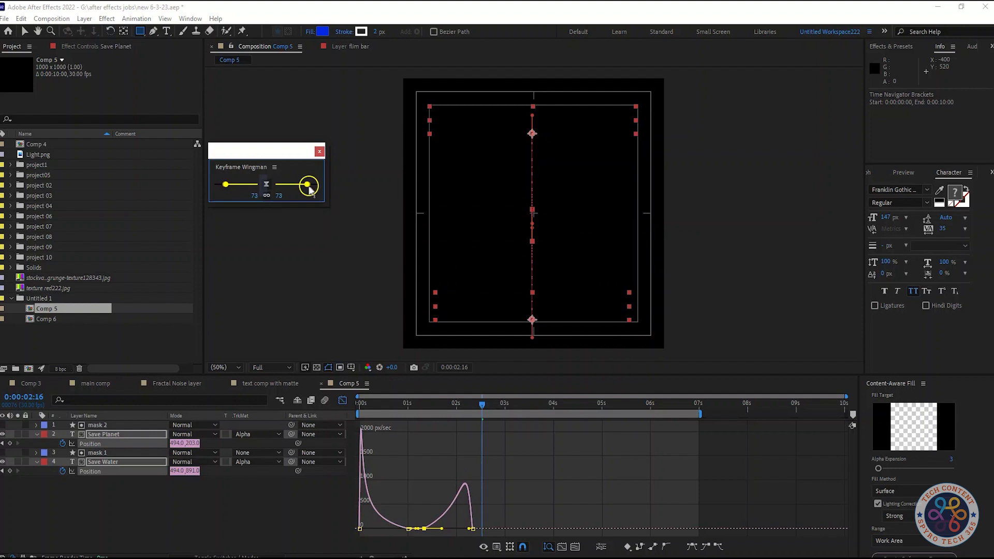
left_click_drag(481, 405, 423, 407)
key("space")
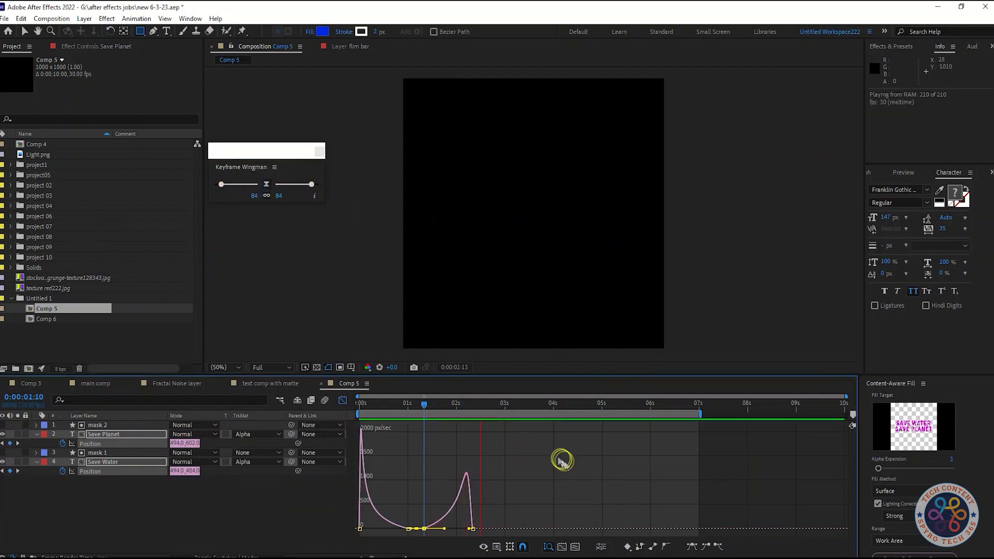
key("space")
Step: Try an easing of 40 on both text layers' last Position keyframes, and undo it
left_click(471, 527)
left_click_drag(311, 185, 295, 188)
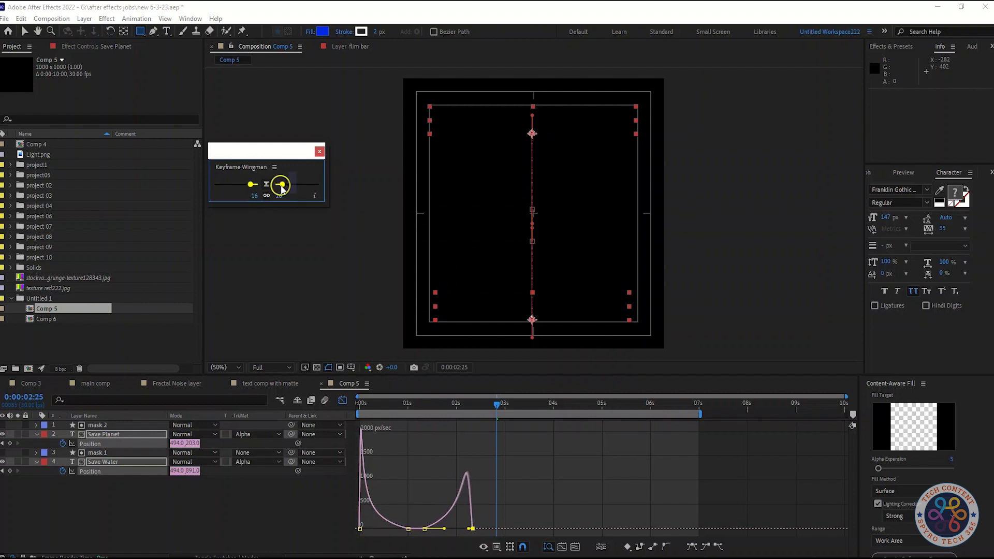
key("space")
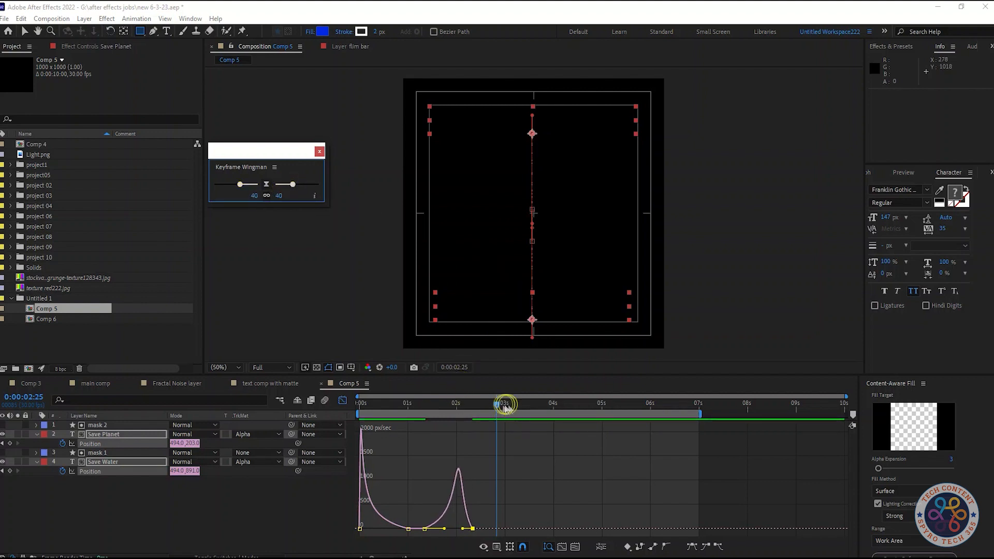
key("ctrl+z")
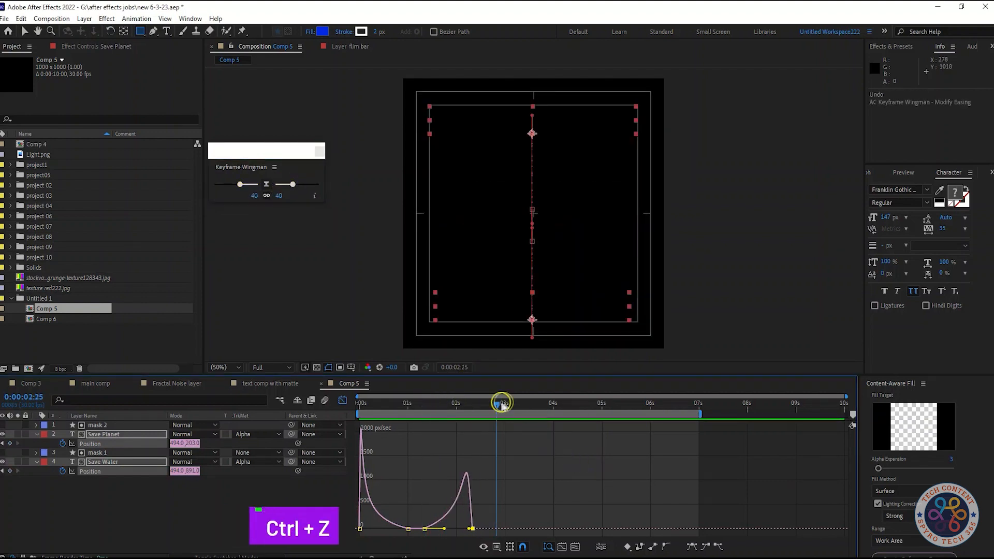
Step: Preview the eased animation outside the speed graph and collapse the Position properties of both text layers
left_click_drag(503, 408, 468, 415)
left_click(343, 400)
key("space")
key("space")
key("space")
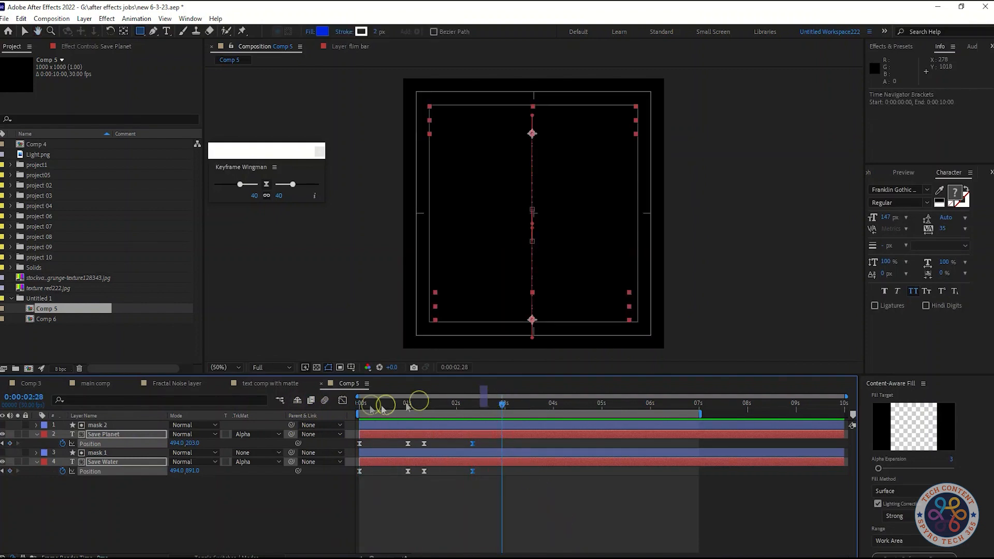
key("p")
key("p")
key("p")
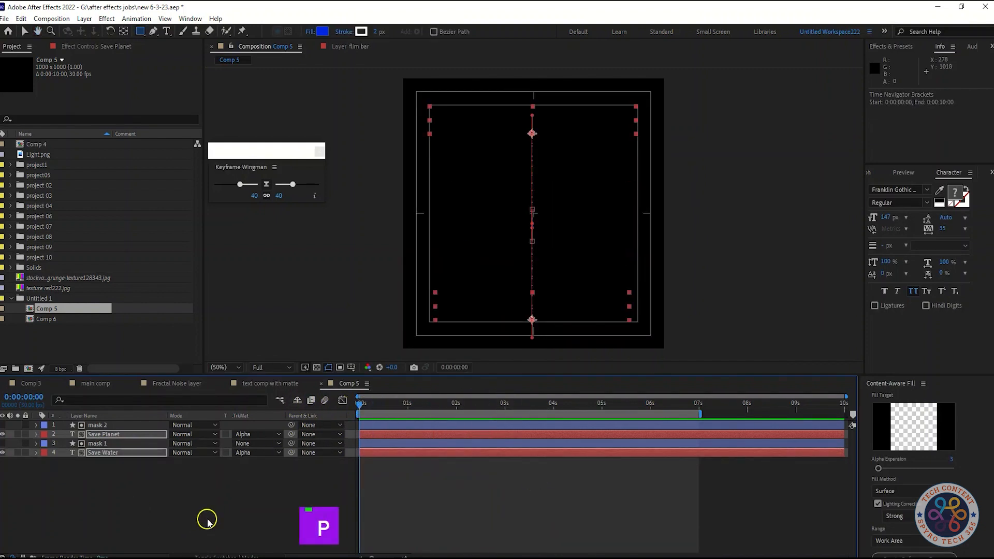
left_click(206, 519)
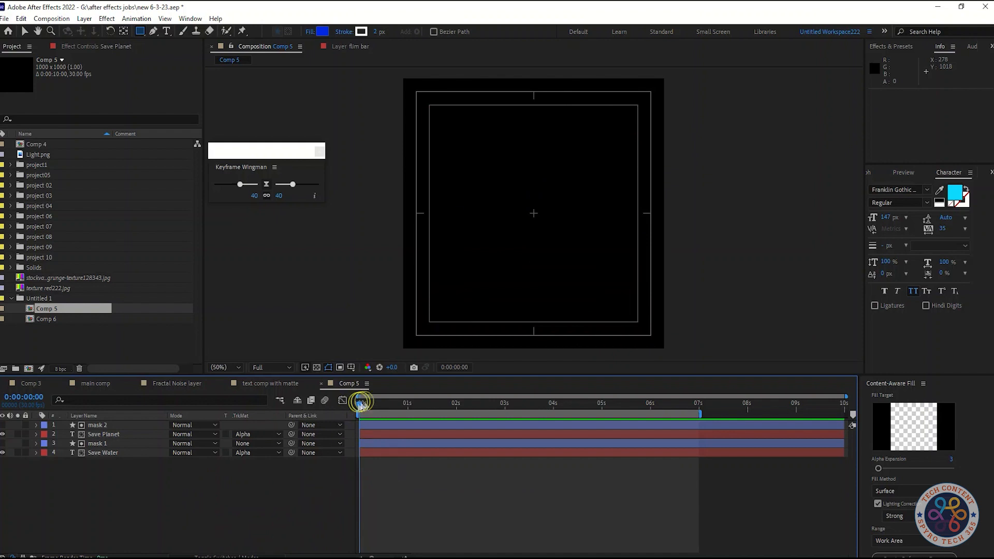
Step: End the work area at 0:00:02:10, preview that range and save the project
key("n")
key("space")
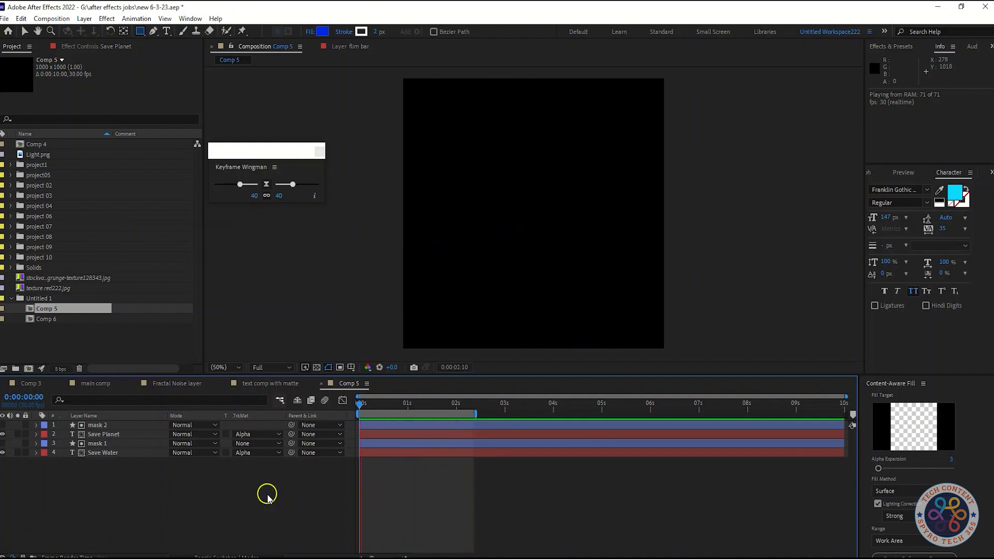
key("space")
key("apostrophe")
key("ctrl+s")
Step: Pre-compose the Save Water text layer and mask 1 into a composition named "Save Water"
left_click(124, 452)
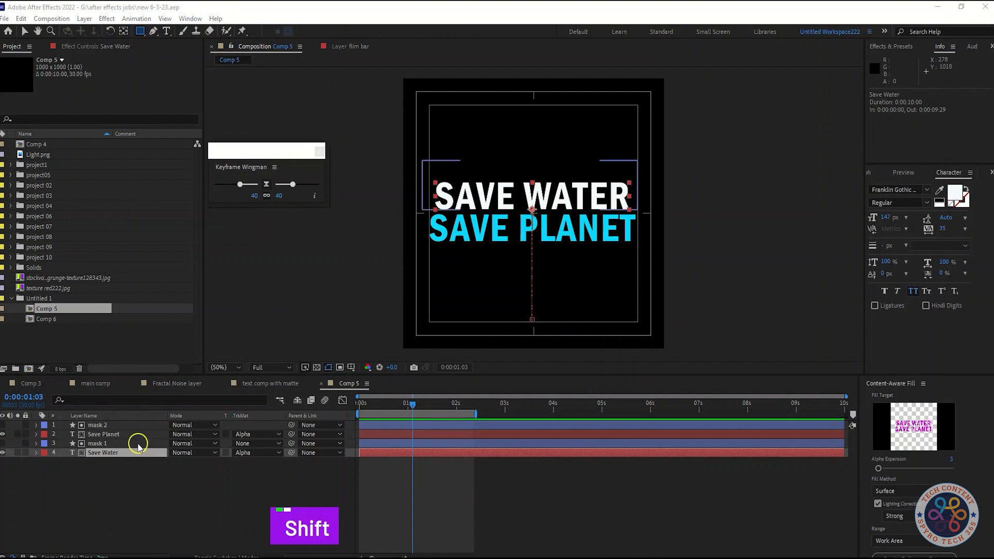
left_click(133, 443, "shift")
right_click(129, 444)
left_click(155, 422)
type("Save Water")
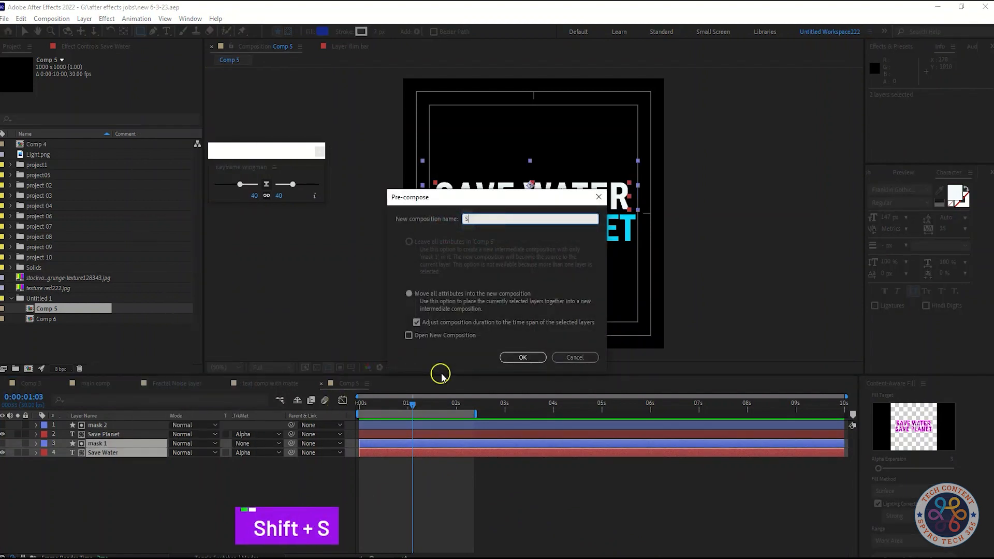
left_click(522, 357)
left_click(122, 476)
Step: Pre-compose the Save Planet text layer and mask 2 into a composition named "Save Planet", and preview the animation
left_click(98, 425)
left_click(103, 434, "shift")
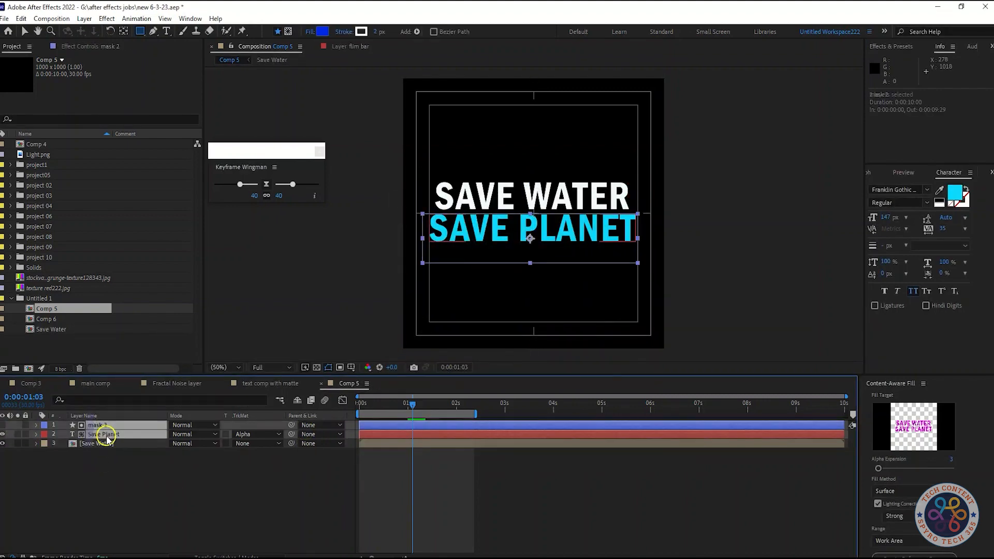
right_click(105, 435)
type("Save Pla")
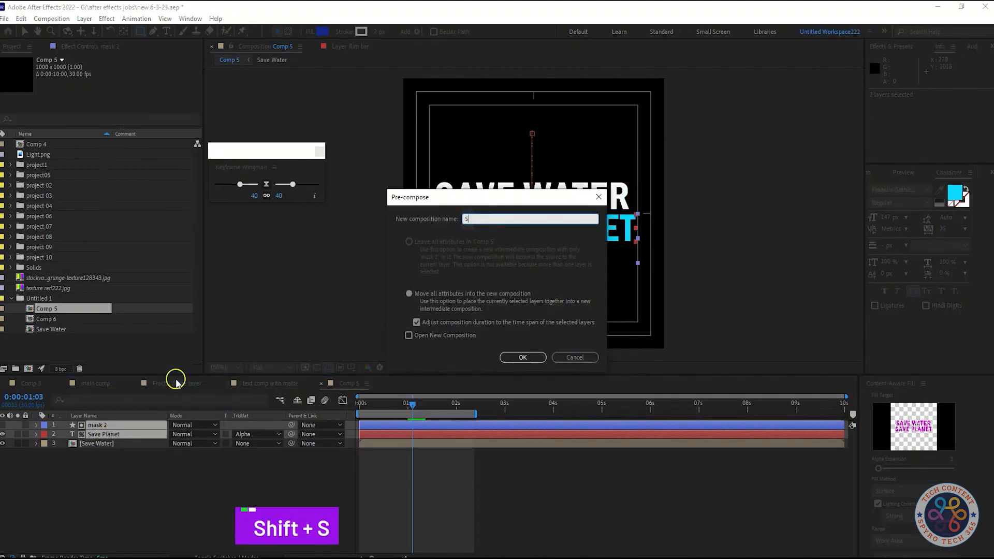
key("BackSpace")
key("BackSpace")
type("lanet")
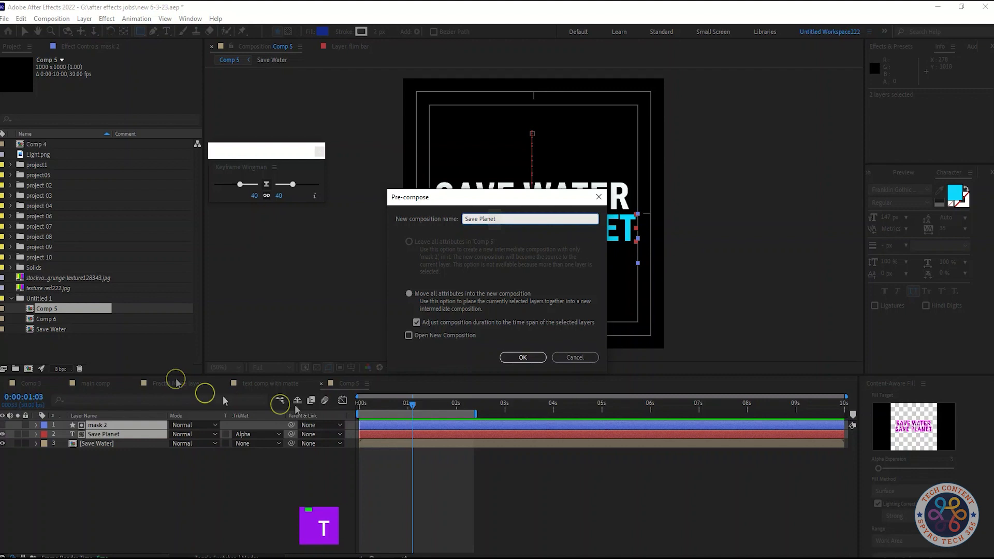
key("Return")
left_click(215, 477)
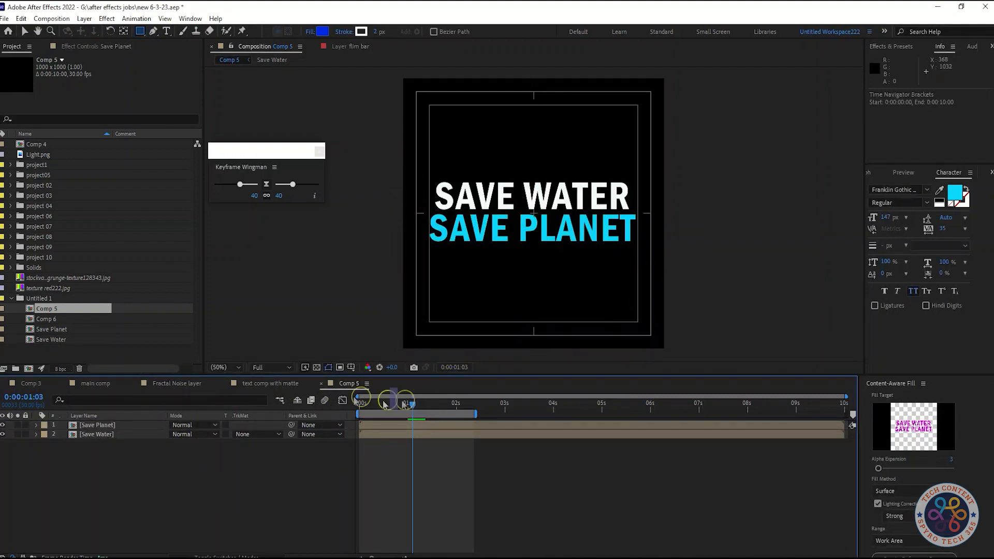
key("space")
key("space")
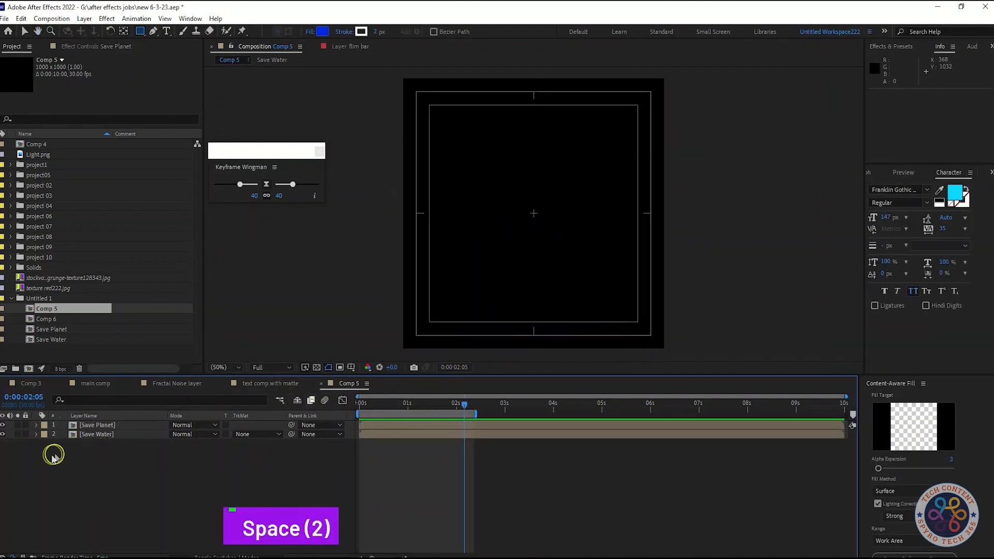
Step: Duplicate the Save Water precomp layer and lock the Save Planet layer
left_click(96, 434)
left_click_drag(464, 403, 359, 404)
key("ctrl+d")
left_click(25, 425)
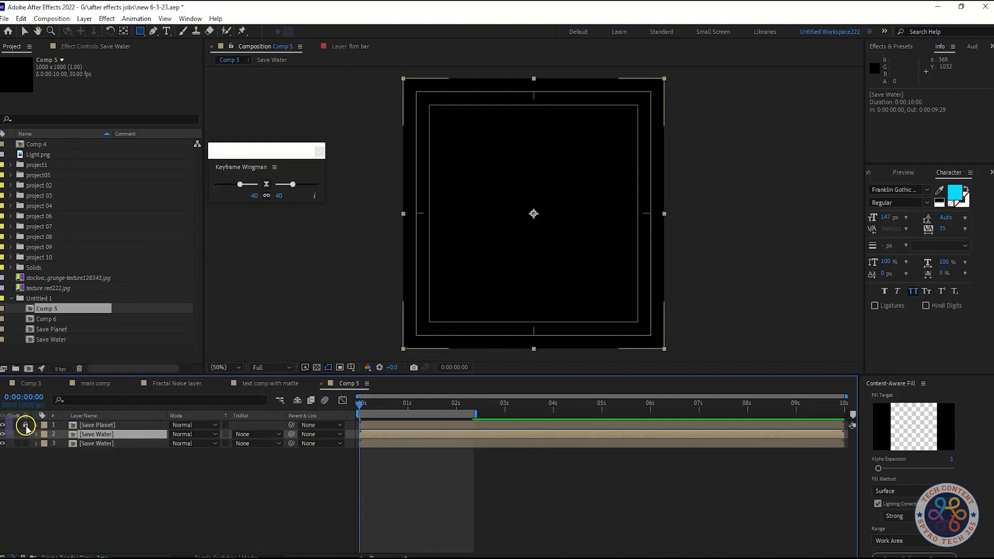
Step: At 0:00:01:14, move the upper Save Water copy up to Position 500, 429
left_click(146, 457)
left_click(141, 443)
left_click(142, 435)
left_click_drag(358, 403, 397, 407)
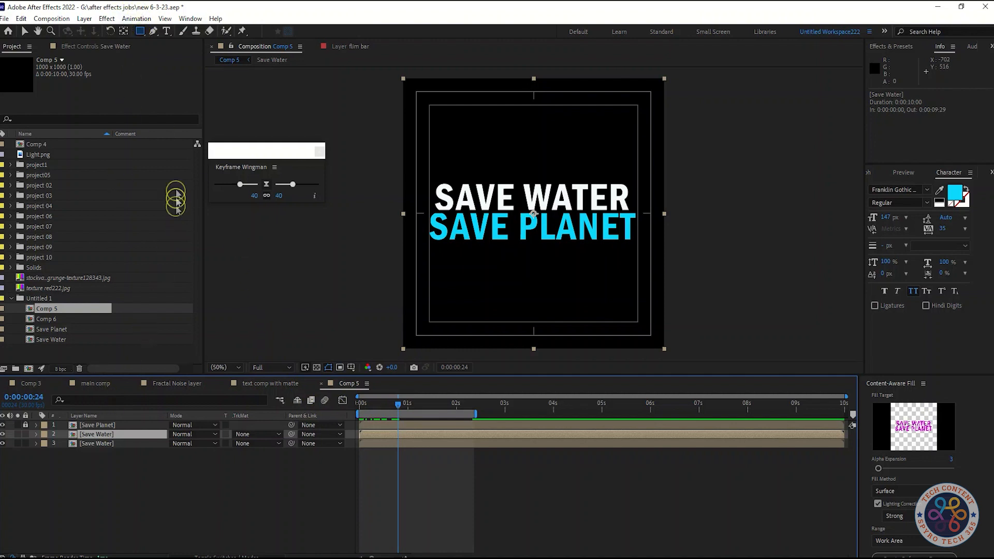
left_click_drag(401, 405, 430, 406)
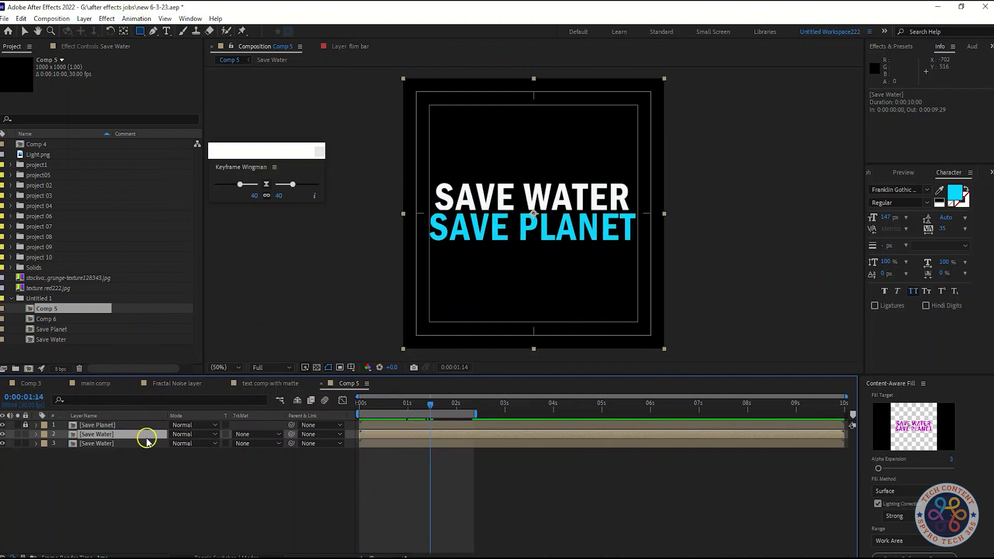
key("p")
left_click_drag(195, 443, 199, 402)
key("Up")
key("Up")
key("Up")
key("Up")
key("Up")
key("Up")
key("Up")
key("Up")
key("Up")
key("Up")
key("Up")
key("Up")
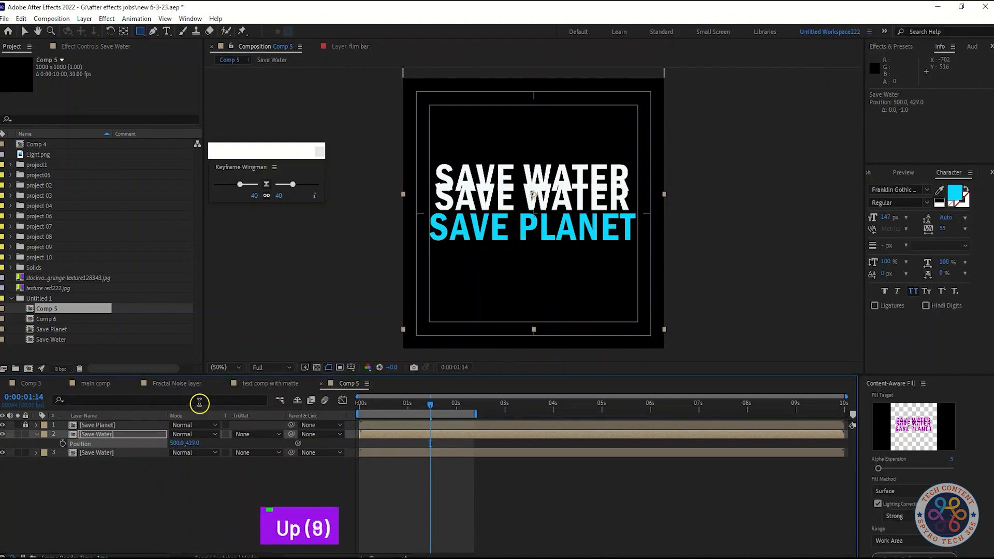
key("Down")
key("Down")
key("Down")
key("Down")
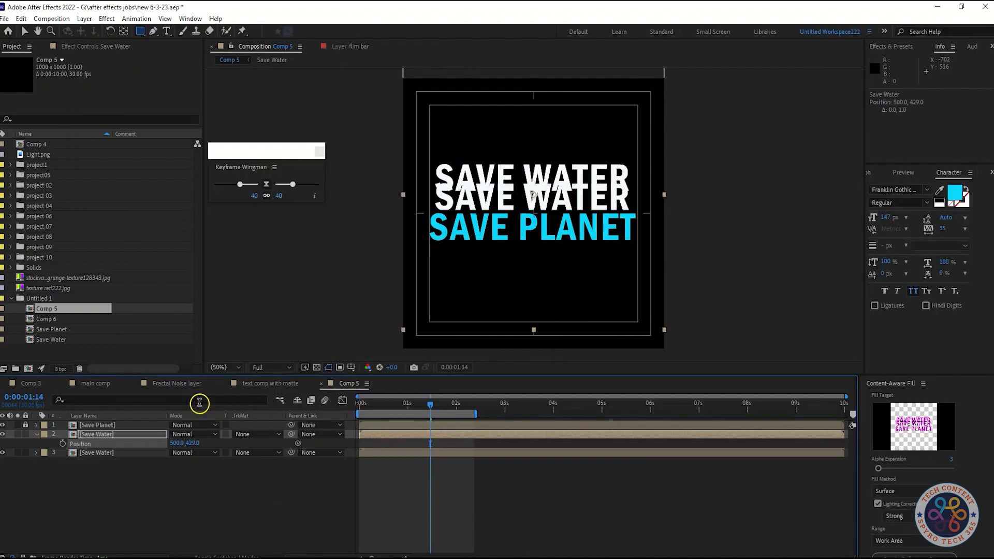
Step: Draw a rectangular mask about 864 by 128 px over the raised text of the upper Save Water copy
left_click_drag(422, 152, 647, 181)
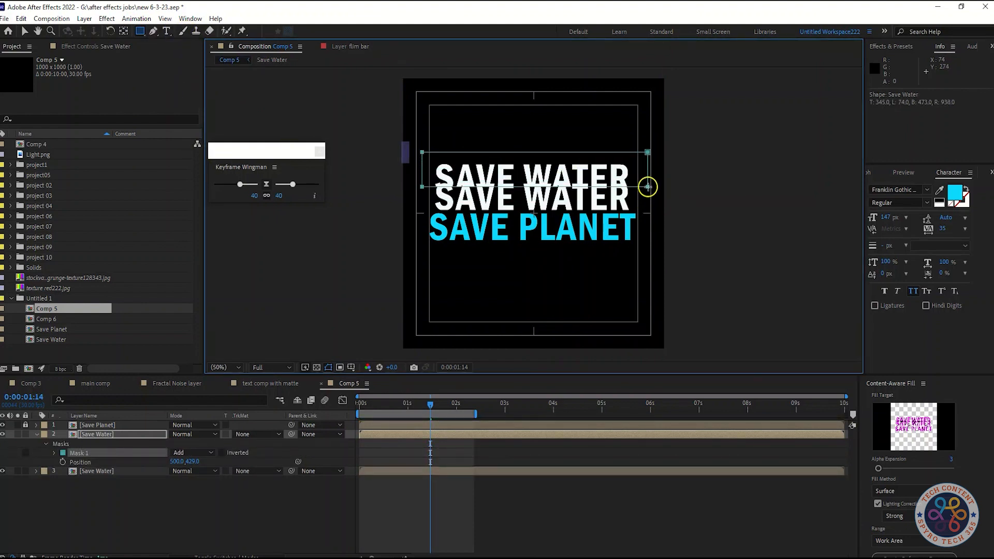
Step: Set the label colour of the unmasked Save Water layer to Purple
left_click(203, 517)
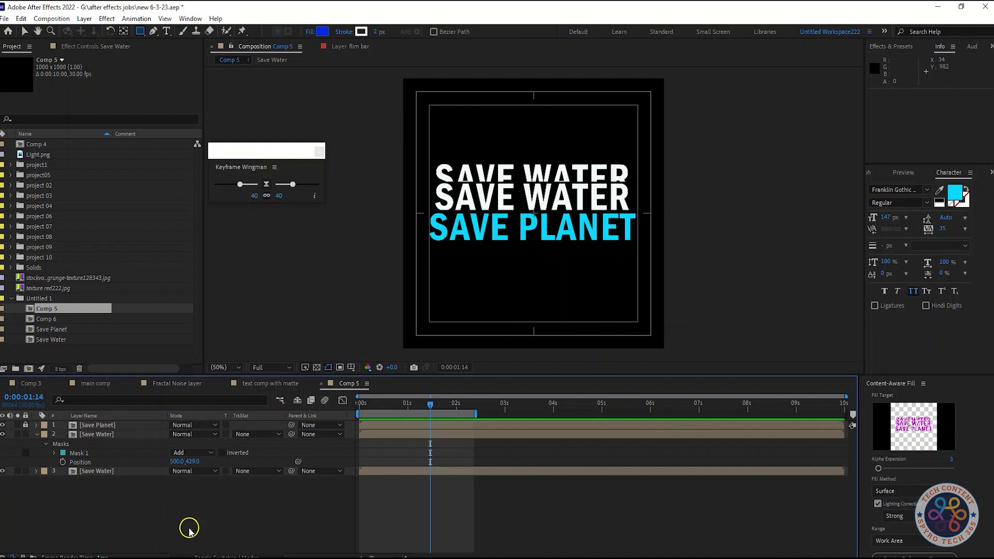
left_click(36, 435)
mouse_move(411, 404)
left_mouse_down()
mouse_move(366, 404)
mouse_move(439, 400)
mouse_move(403, 402)
left_mouse_up()
left_click(99, 436)
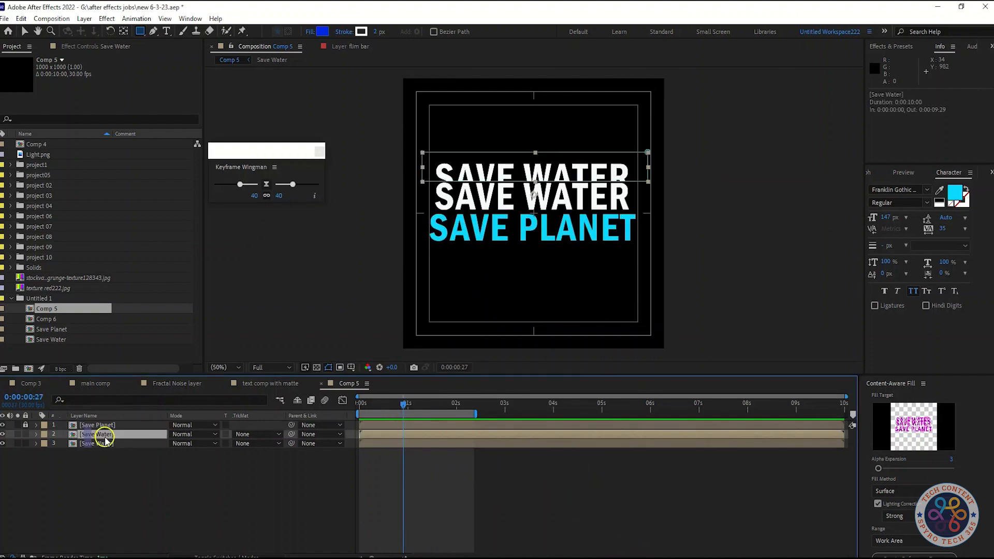
left_click(103, 444)
right_click(133, 445)
left_click(44, 443)
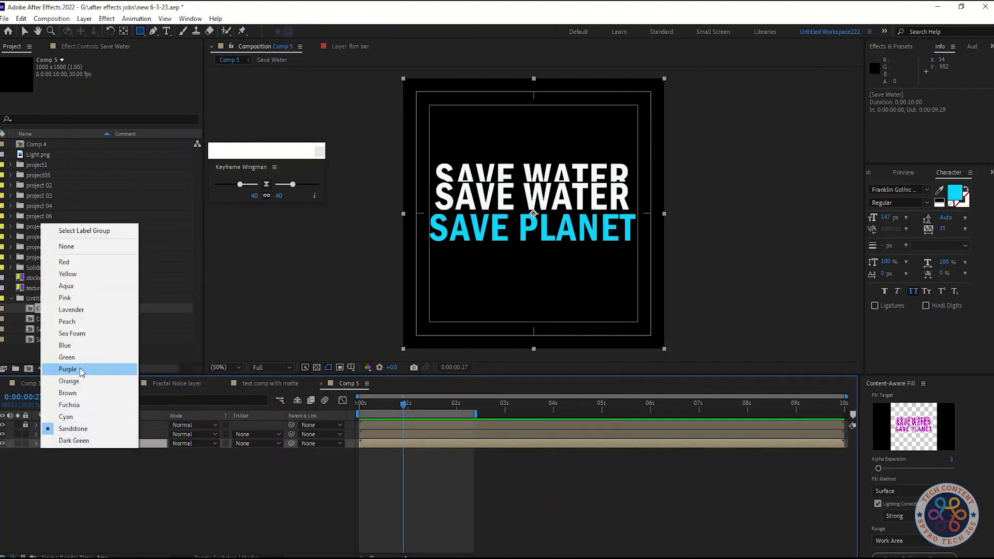
left_click(83, 371)
key("p")
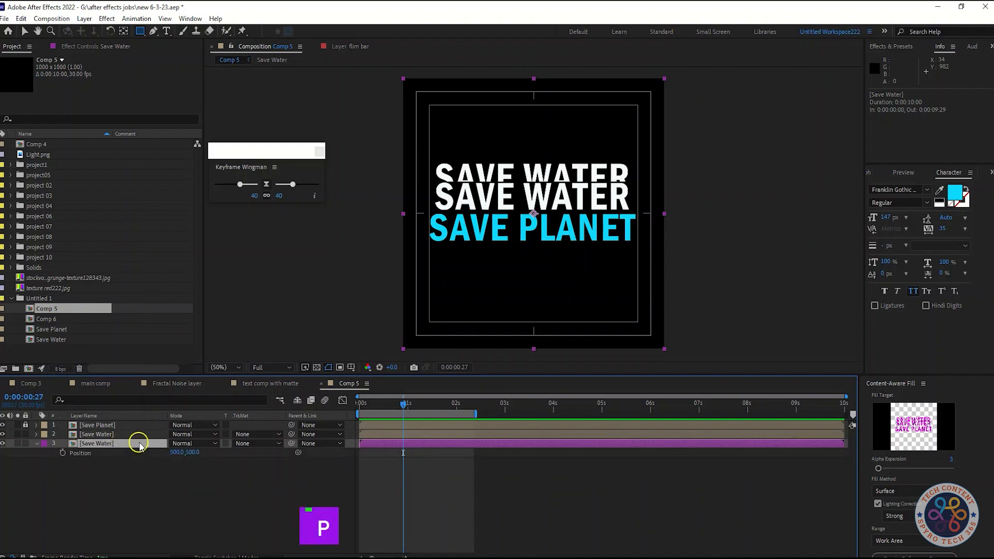
key("Up")
key("Up")
key("Up")
key("Up")
key("Up")
key("Up")
key("Up")
key("Up")
key("Up")
key("Up")
key("Up")
key("Up")
key("Up")
key("Up")
key("Up")
key("Up")
key("Up")
key("Up")
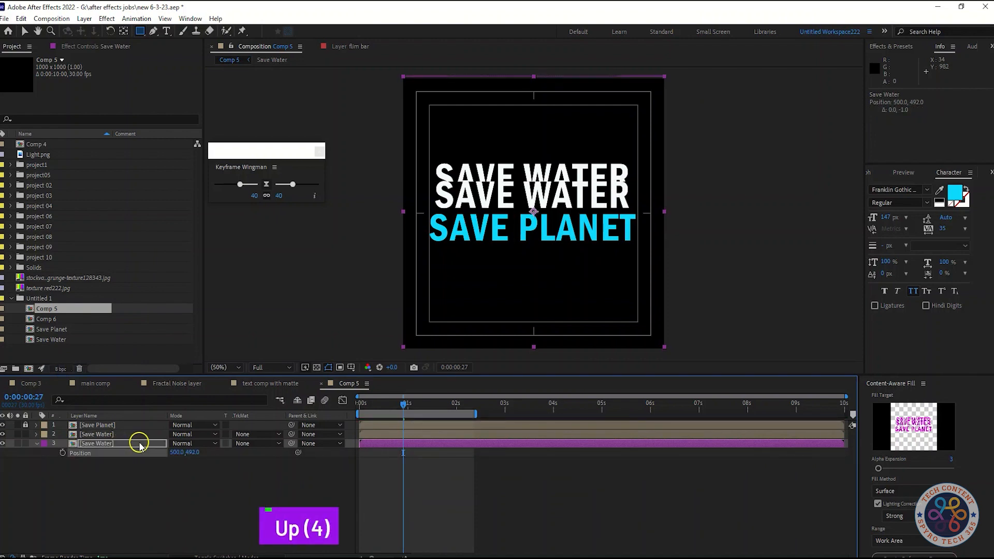
key("ctrl+z")
key("ctrl+z")
key("ctrl+z")
key("ctrl+z")
key("ctrl+z")
key("ctrl+z")
key("ctrl+z")
key("ctrl+z")
key("ctrl+z")
key("ctrl+z")
key("ctrl+z")
key("ctrl+z")
key("ctrl+z")
key("ctrl+z")
key("ctrl+z")
key("ctrl+z")
key("ctrl+z")
key("ctrl+z")
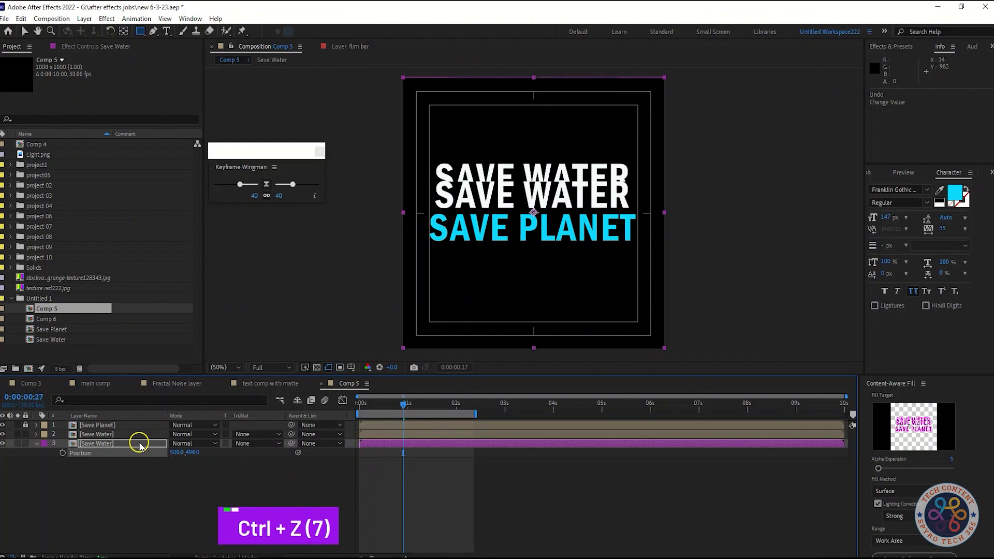
Step: Nudge the masked Save Water copy vertically to Position 500, 433
left_click(139, 435)
key("Up")
key("Up")
key("Up")
key("Up")
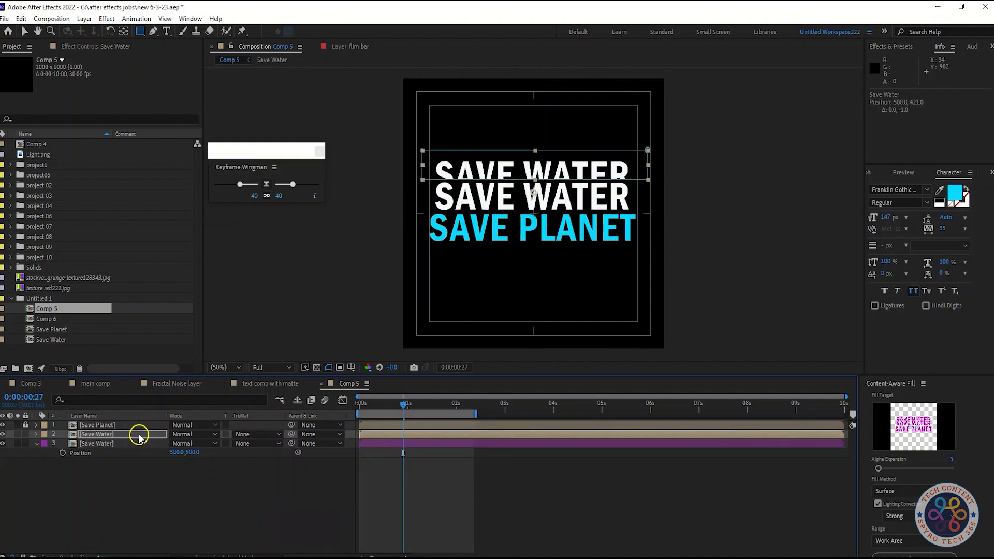
key("Down")
key("Down")
key("Down")
key("Down")
key("Down")
key("Down")
key("Down")
key("Down")
key("Down")
key("Down")
key("Down")
key("Down")
key("Down")
key("Down")
key("Down")
key("Up")
key("Up")
key("Up")
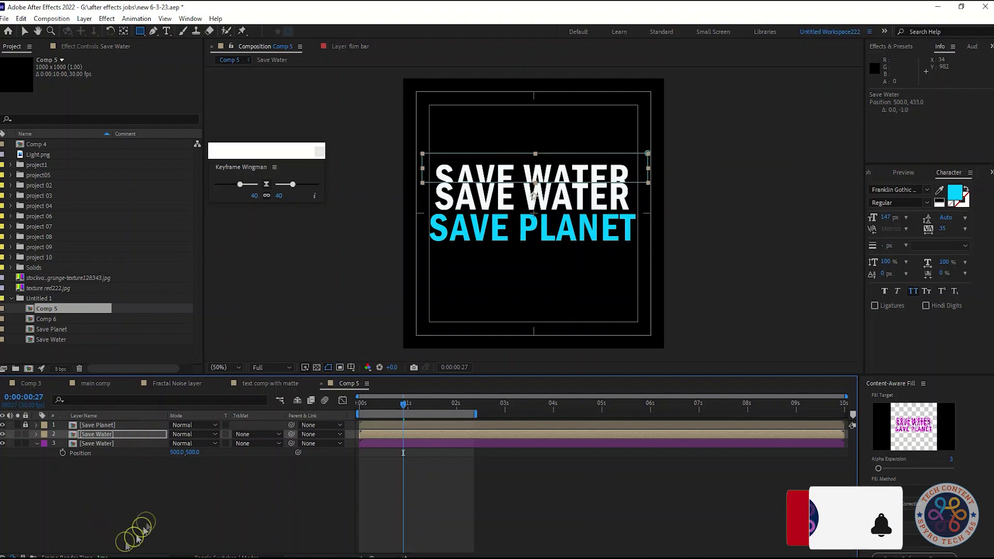
Step: Label the masked Save Water copy Orange and move the purple Save Water layer above it in the stack
left_click(44, 435)
left_click(68, 372)
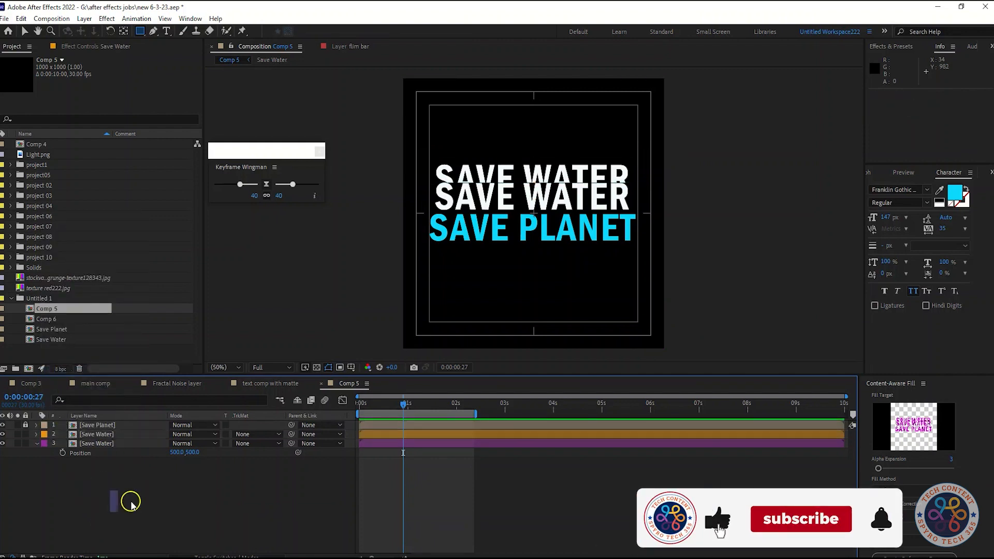
left_click(102, 435)
left_click_drag(101, 444, 104, 430)
left_click(36, 435)
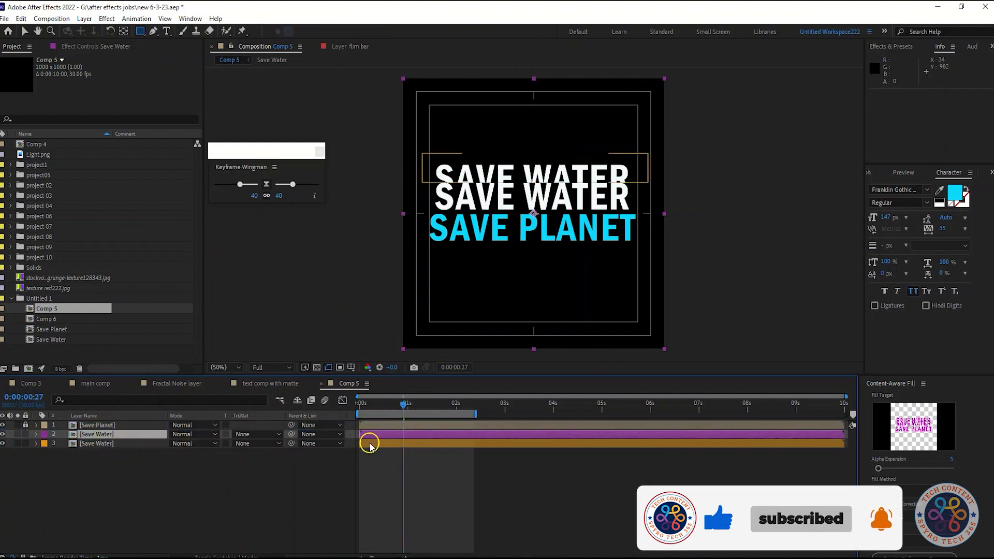
Step: Delay the orange Save Water layer to start at 0:00:00:02 and preview the staggered animation
left_click_drag(368, 443, 372, 444)
scroll(419, 511, "up", 3)
left_click_drag(478, 405, 377, 411)
left_click_drag(397, 445, 389, 444)
left_click_drag(377, 407, 348, 411)
key("space")
key("space")
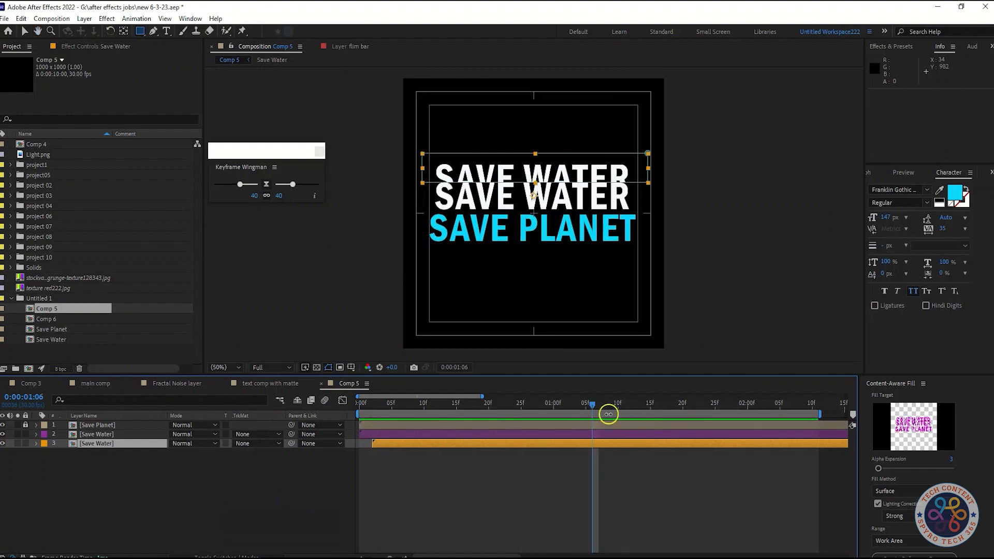
Step: Duplicate the orange Save Water layer and give the lower copy a Peach label and a start at 0:00:00:04
left_click_drag(594, 409, 359, 409)
left_click(100, 443)
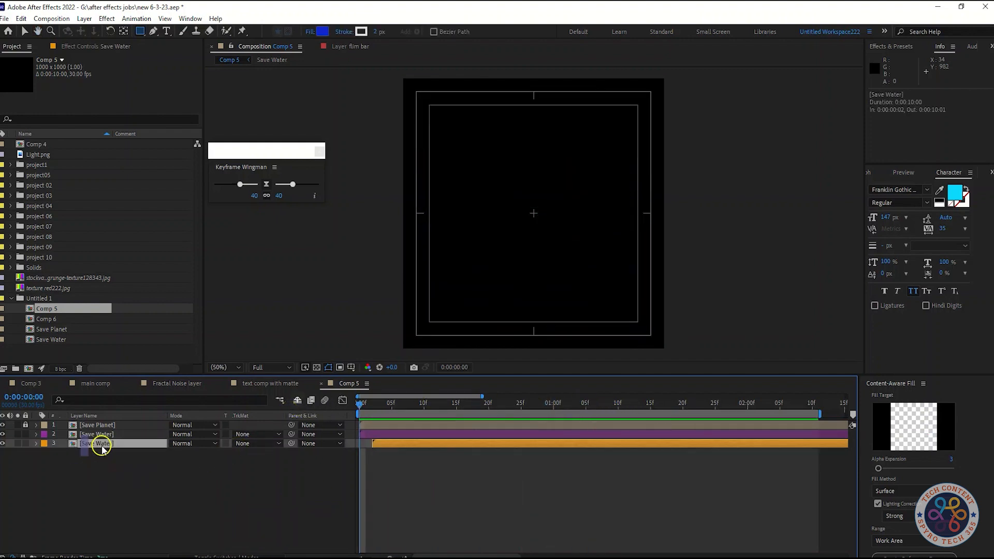
key("ctrl+d")
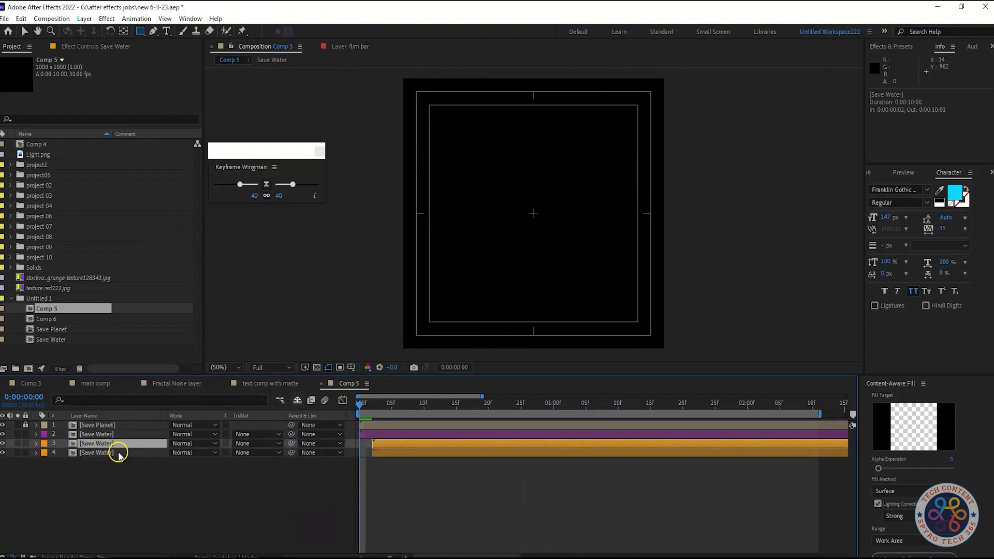
left_click(113, 453)
left_click(44, 453)
left_click(77, 332)
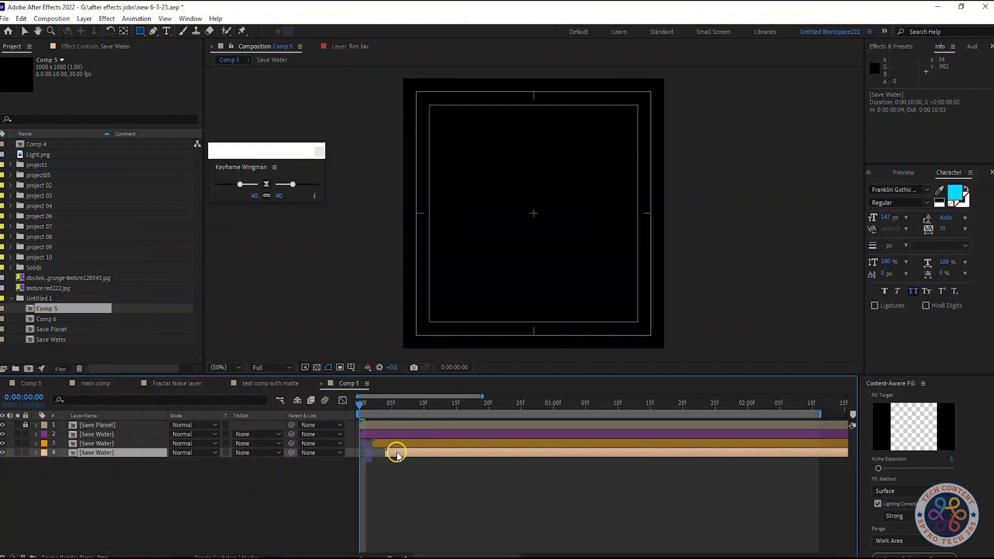
Step: At 0:00:01:13, move the peach Save Water copy up to Position 500, 373
left_click_drag(360, 404, 480, 403)
key("Up")
key("Up")
key("Up")
key("Up")
key("Up")
key("Up")
key("Up")
key("Up")
key("Up")
key("Up")
key("Up")
key("Up")
key("Up")
key("Up")
key("Up")
key("Up")
key("Up")
key("Up")
key("Up")
key("Up")
key("Up")
key("Up")
key("Up")
key("Up")
key("Up")
key("Up")
left_click_drag(484, 407, 638, 403)
key("Up")
key("Up")
key("Up")
key("Up")
key("Up")
key("Up")
key("Up")
key("Up")
key("Up")
key("Up")
key("Up")
key("Up")
key("Up")
key("Up")
key("Up")
key("Up")
key("Down")
key("Up")
key("Up")
key("Up")
key("Up")
key("Up")
key("Up")
key("Up")
key("Up")
key("Up")
key("Up")
key("Up")
key("Up")
key("Down")
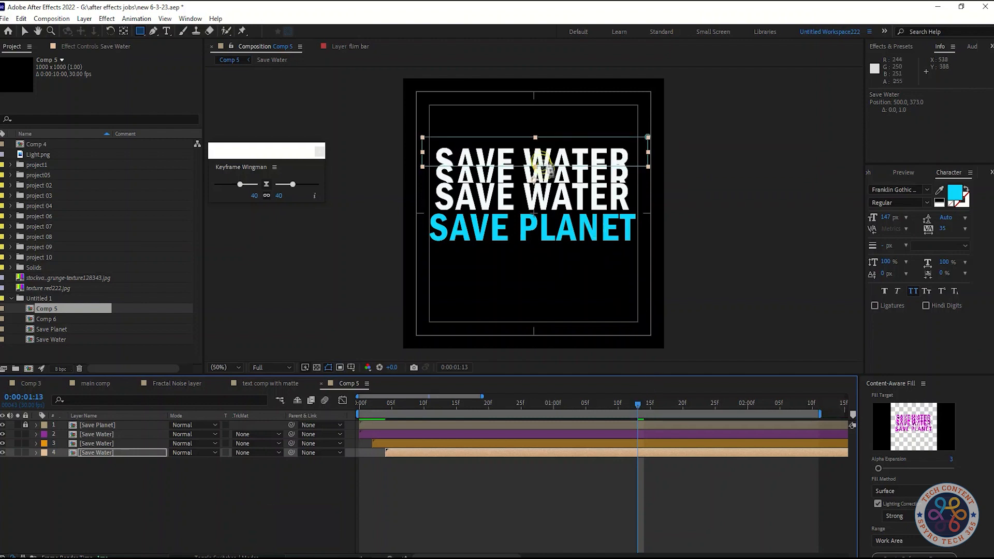
Step: Shorten the masks on the peach and orange Save Water copies by raising their lower edges slightly
left_click(24, 32)
left_click_drag(535, 166, 536, 163)
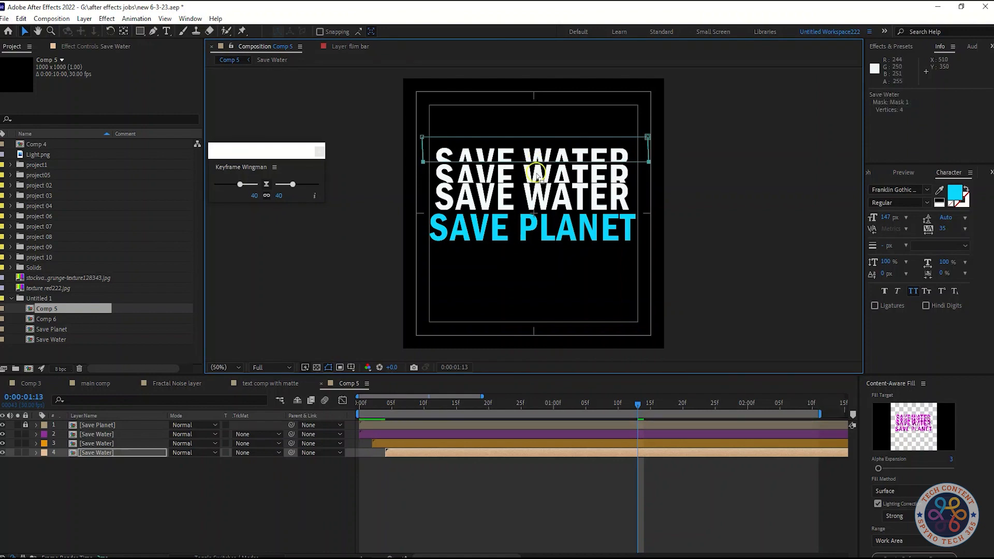
left_click(122, 444)
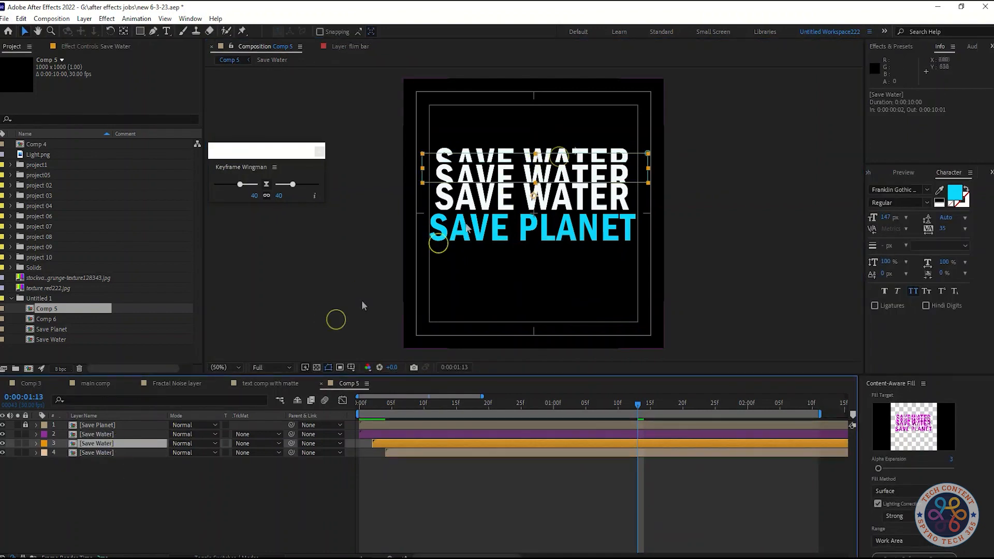
left_click(209, 453)
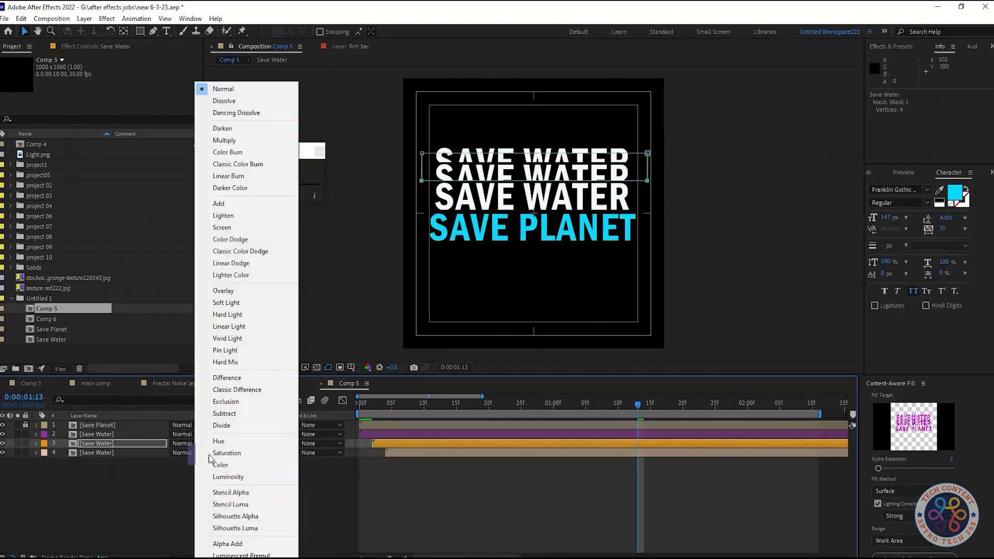
left_click(144, 474)
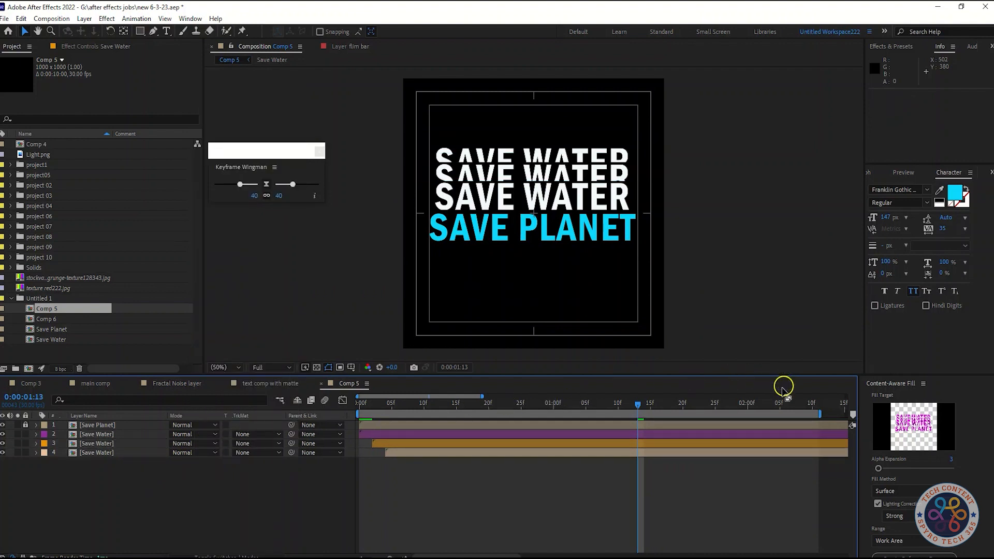
Step: Duplicate the peach Save Water layer and give the lower copy a start at 0:00:00:06 and a Green label
left_click(102, 452)
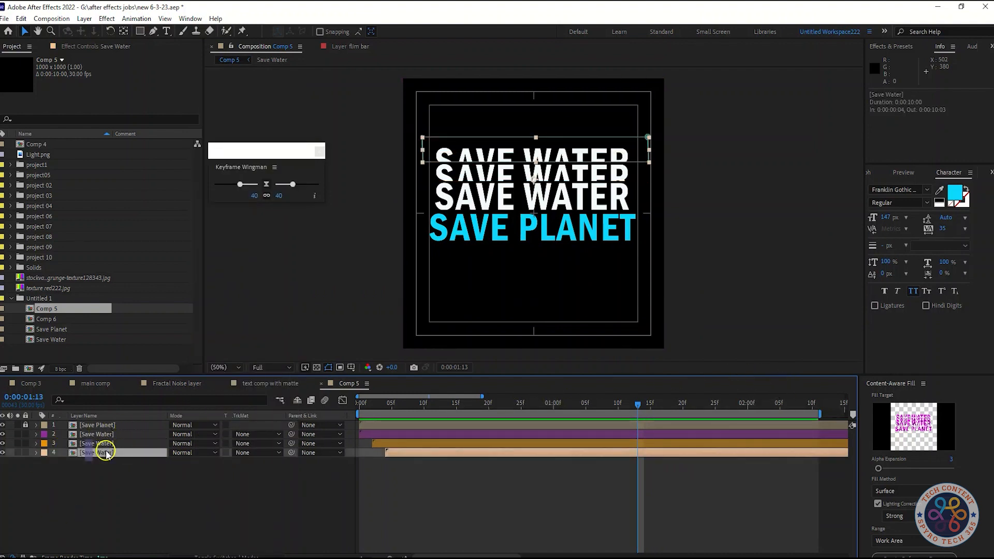
key("ctrl+d")
left_click(115, 462)
mouse_move(412, 404)
left_mouse_down()
mouse_move(389, 406)
mouse_move(398, 406)
left_mouse_up()
left_click(44, 461)
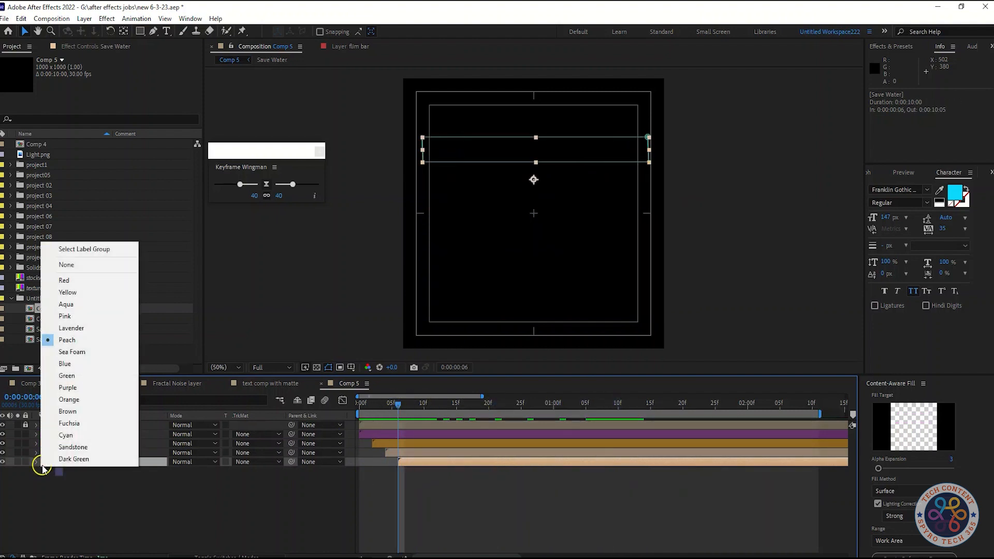
left_click(81, 306)
left_click(44, 462)
left_click(65, 376)
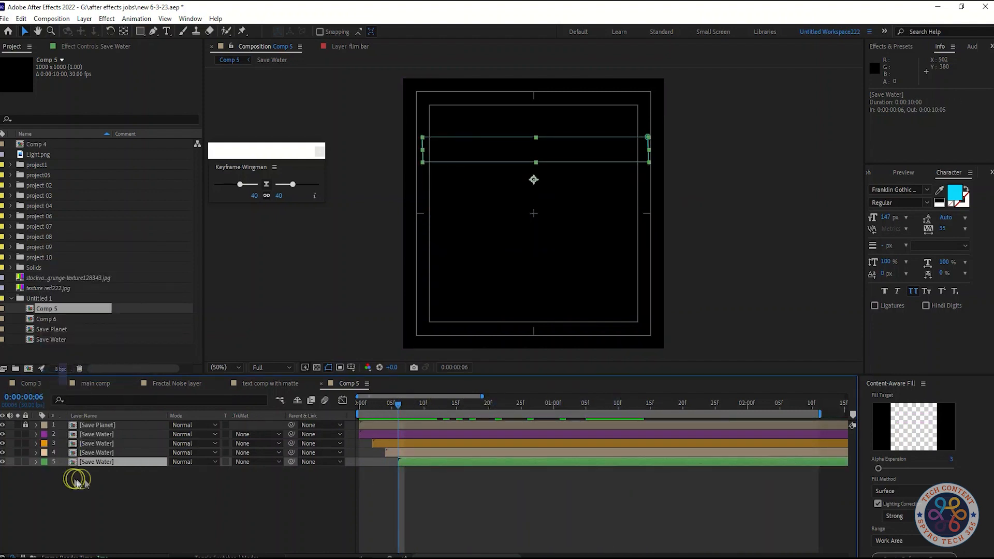
left_click(72, 478)
Step: At 0:00:01:05, move the green Save Water copy up to Position 500, 323 and raise the lower edge of its mask
left_click_drag(408, 404, 585, 404)
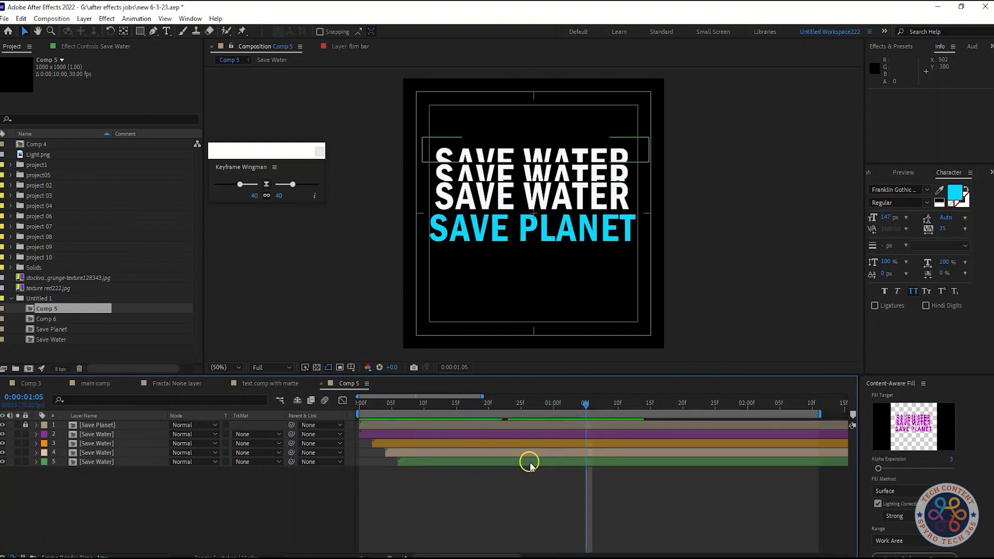
left_click(102, 467)
key("Up")
key("Up")
key("Up")
key("Up")
key("Up")
key("Up")
key("Up")
key("Up")
key("Up")
key("Up")
key("Up")
key("Up")
key("Up")
key("Up")
key("Up")
key("Up")
key("Up")
key("Up")
key("Up")
key("Up")
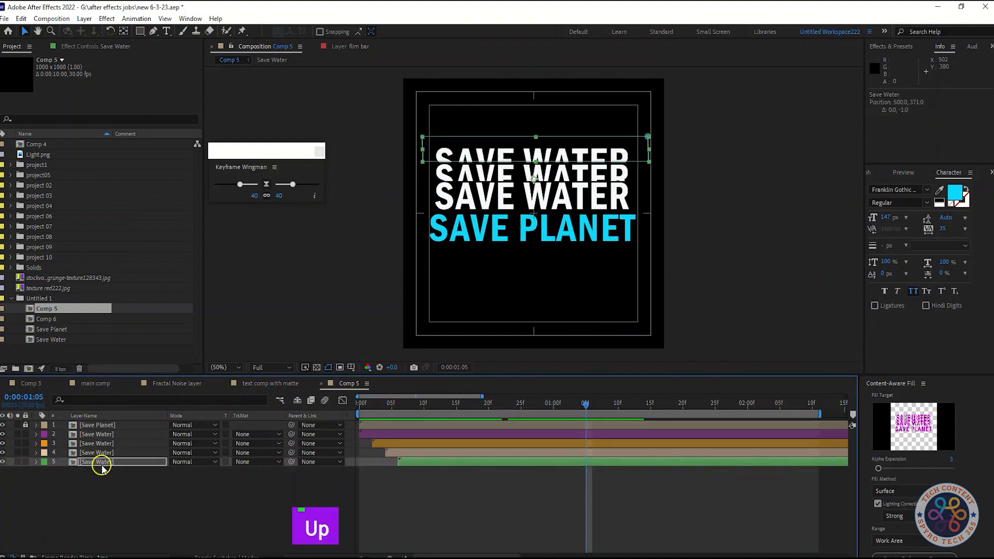
key("Up")
key("Up")
key("Up")
key("Up")
key("Up")
key("Up")
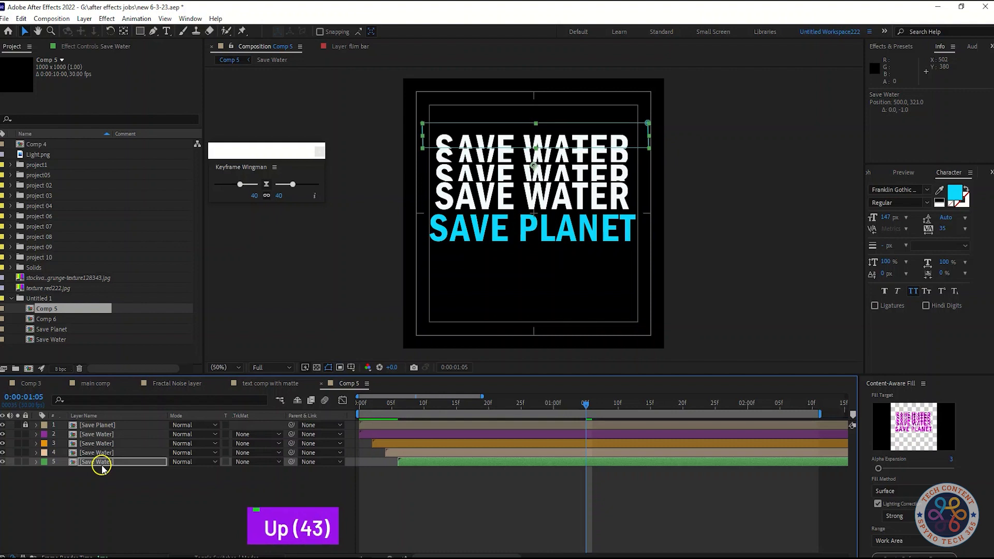
key("Down")
key("Down")
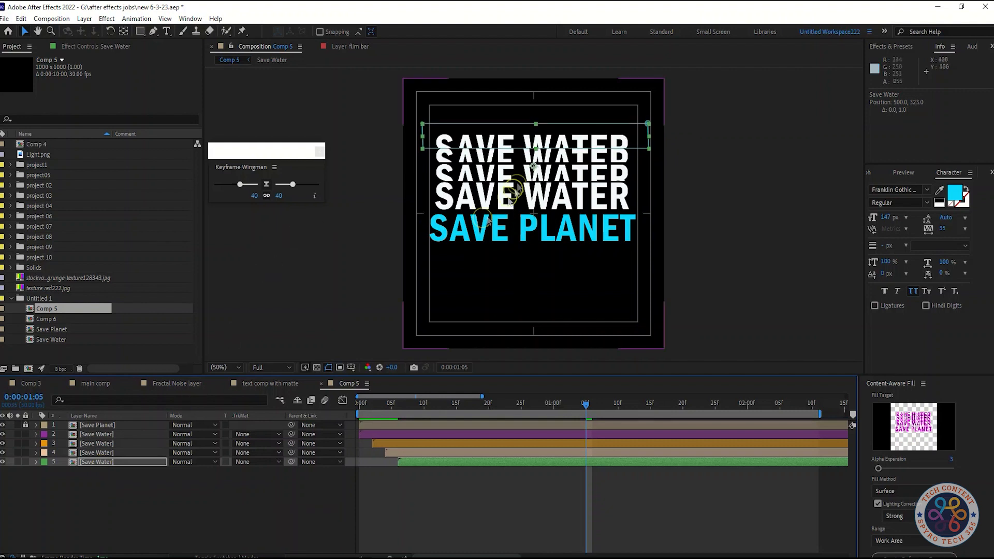
left_click(536, 148)
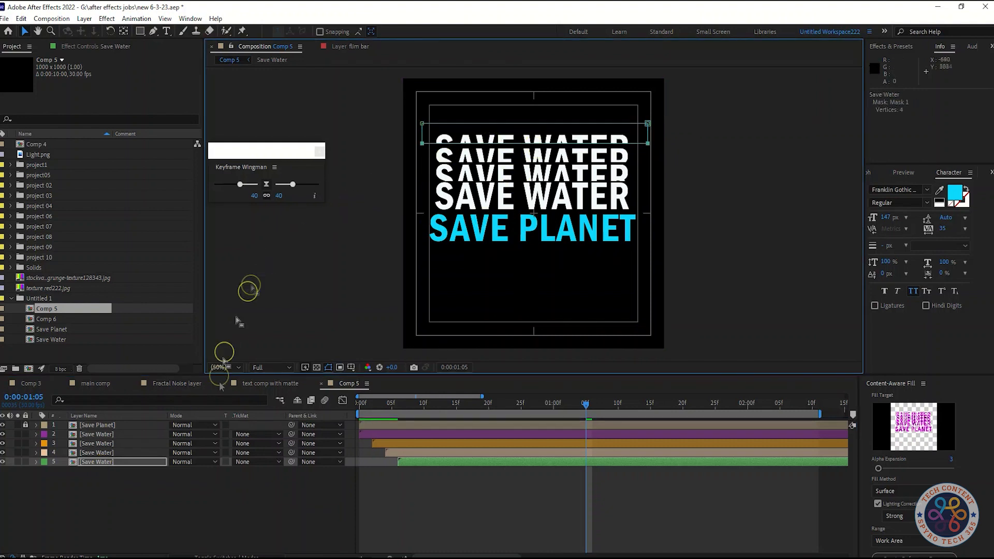
left_click(215, 512)
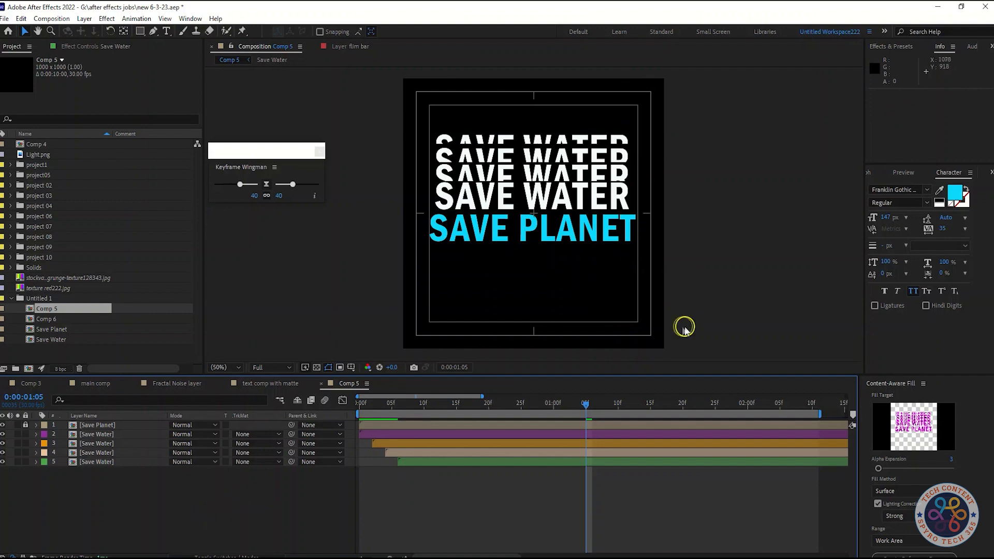
Step: Duplicate the green Save Water layer and delay the lowest copy to start at 0:00:00:08
left_click_drag(514, 405, 398, 405)
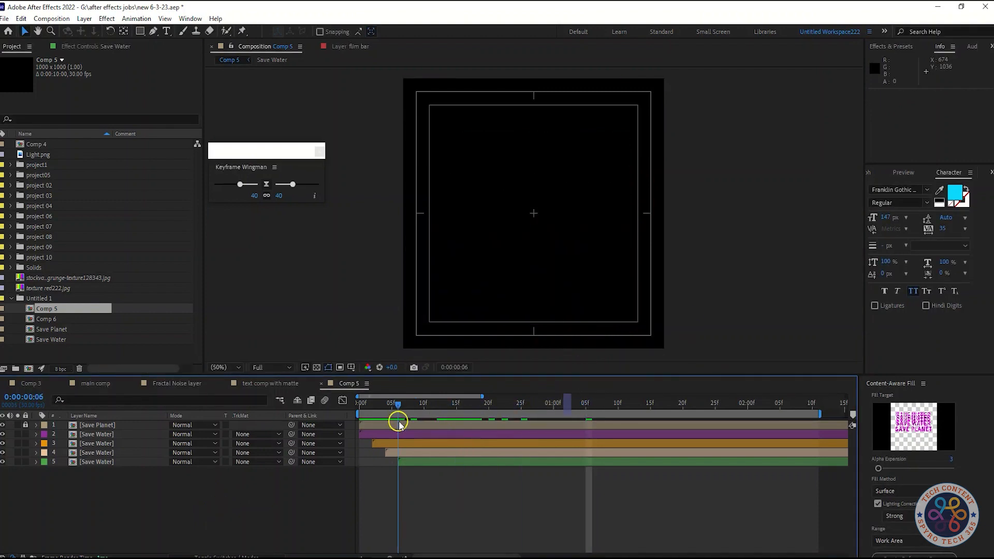
left_click(127, 462)
key("ctrl+d")
left_click_drag(397, 404, 411, 406)
left_click_drag(424, 470, 430, 472)
Step: At 0:00:01:06, move the lowest Save Water copy up to Position 500, 283 and save the project
left_click_drag(430, 404, 509, 405)
key("space")
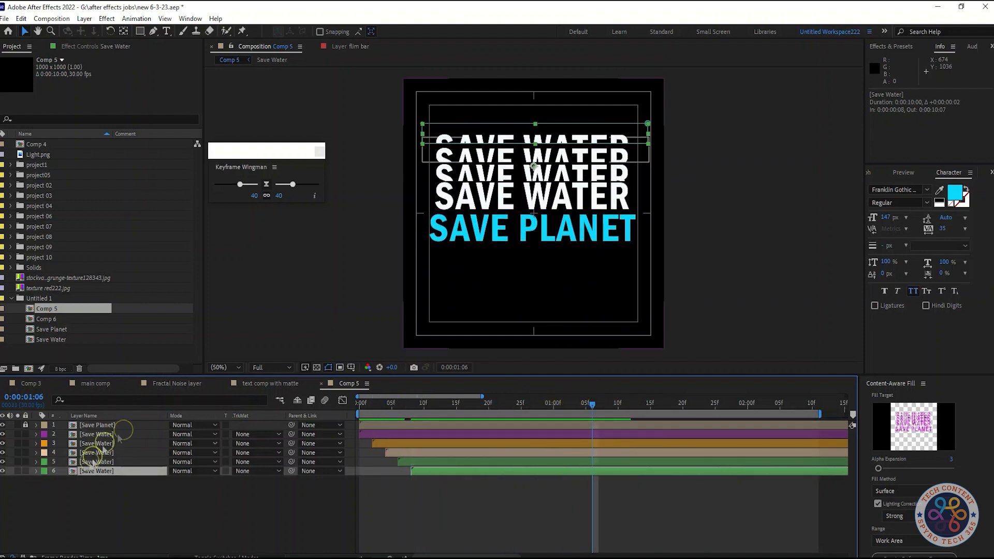
key("Up")
key("Up")
key("Up")
key("Up")
key("Up")
key("Up")
key("Up")
key("Up")
key("Up")
key("Up")
key("Up")
key("Up")
key("Up")
key("Up")
key("Up")
key("Up")
key("Up")
key("Up")
key("Up")
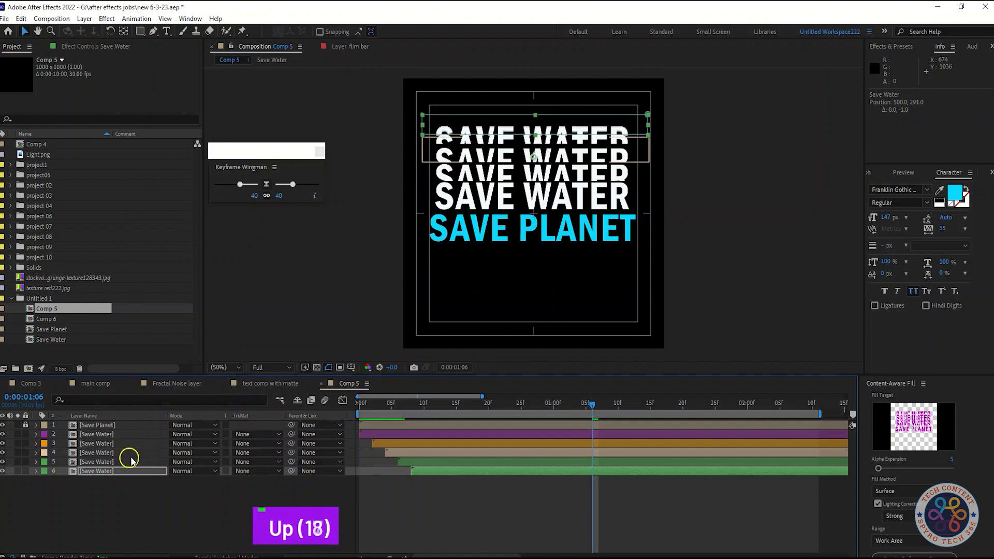
key("Up")
key("Up")
key("Down")
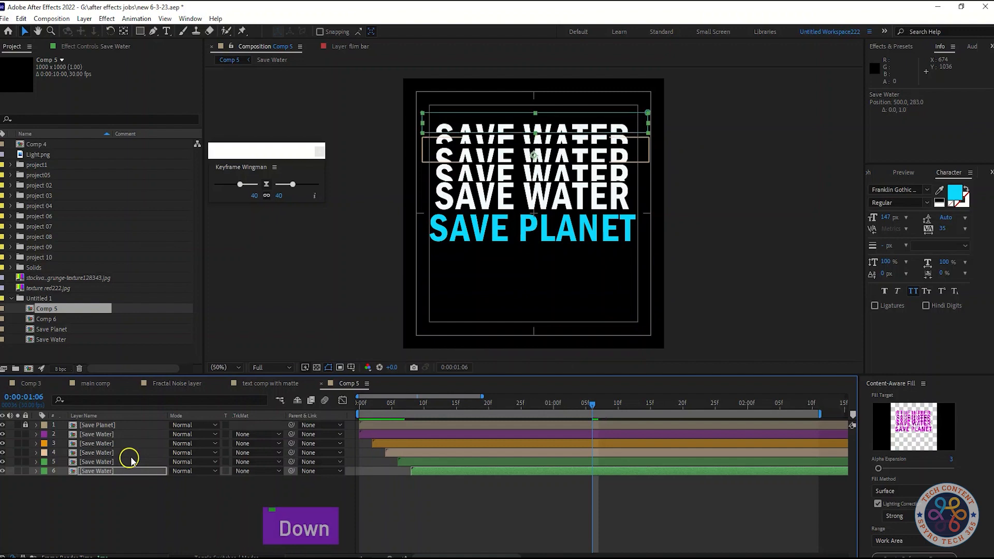
left_click(131, 519)
key("ctrl+s")
Step: Raise the lower edge of the mask on the lowest Save Water copy, leaving only a thin strip of the text
left_click(113, 470)
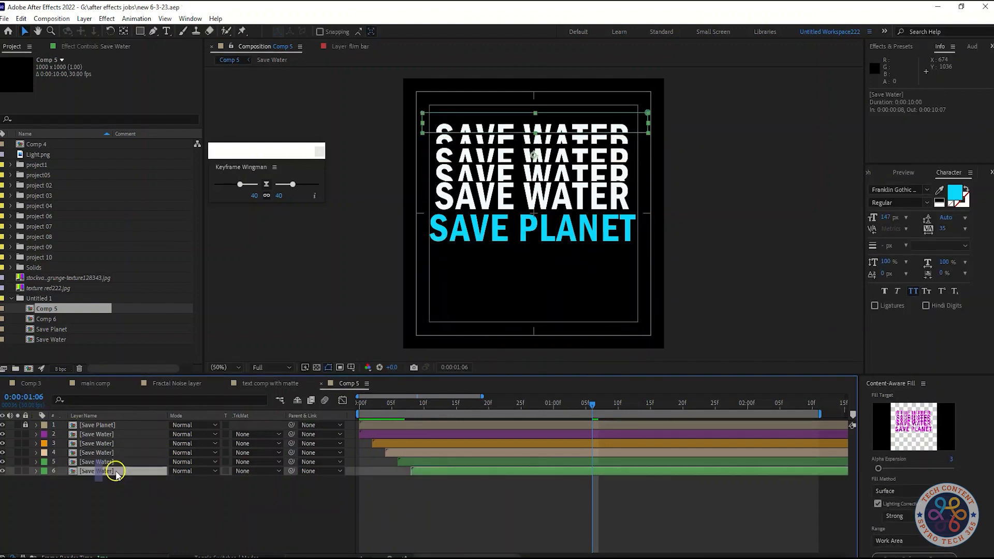
left_click(536, 133)
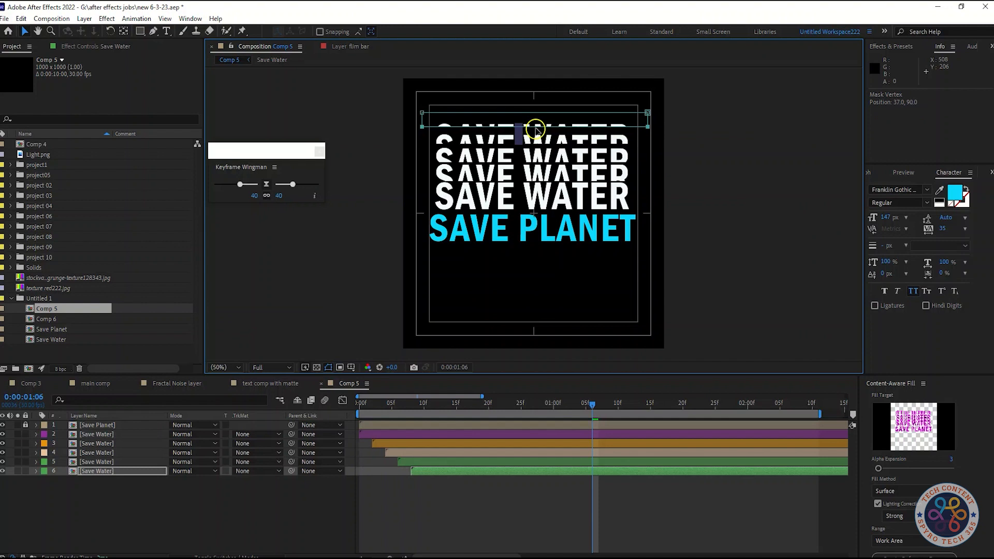
key("Down")
key("Down")
key("Up")
key("Up")
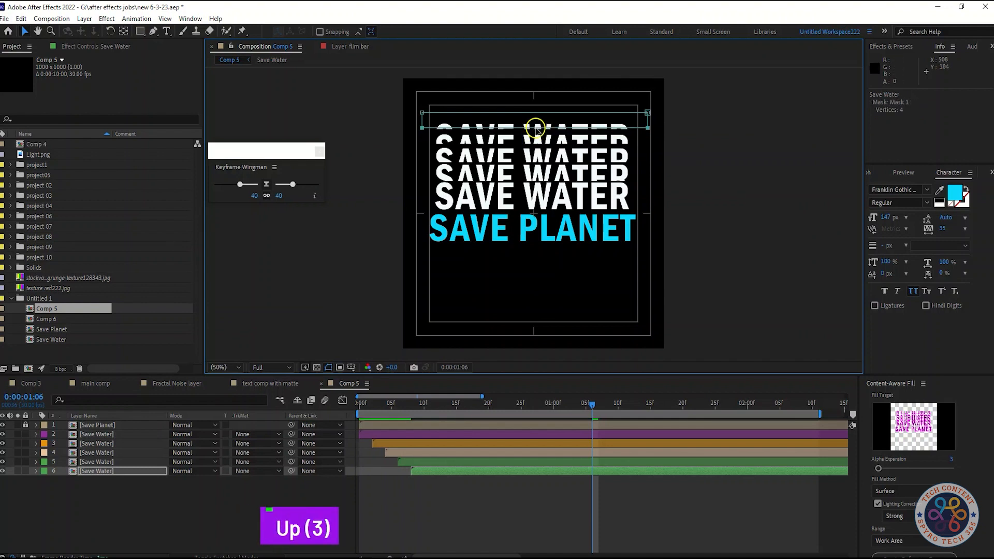
Step: Nudge the lowest-listed Save Water copy down to Position 500, 291
left_click(151, 510)
left_click(126, 473)
key("Down")
key("Down")
key("Down")
key("Down")
key("Down")
key("Down")
key("Up")
key("Up")
key("Down")
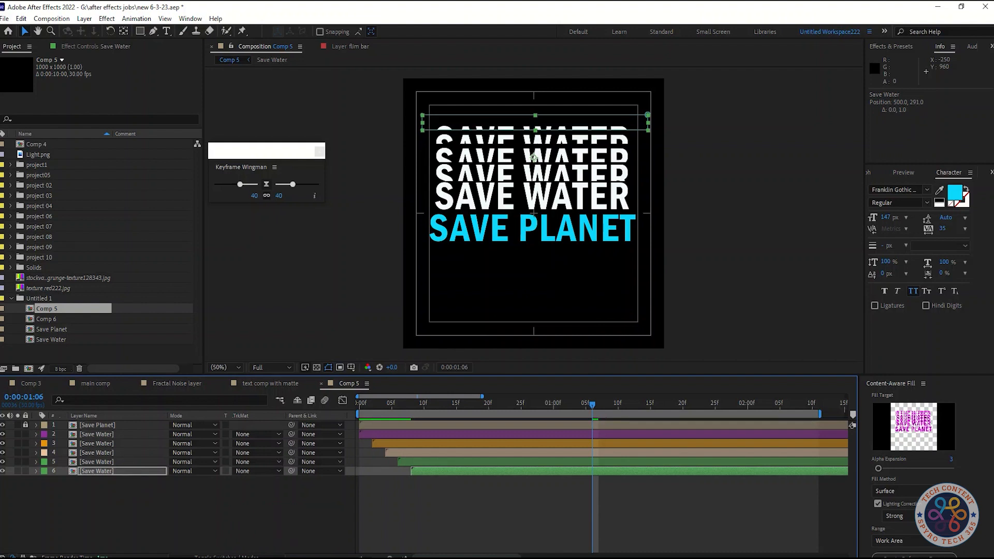
left_click(140, 497)
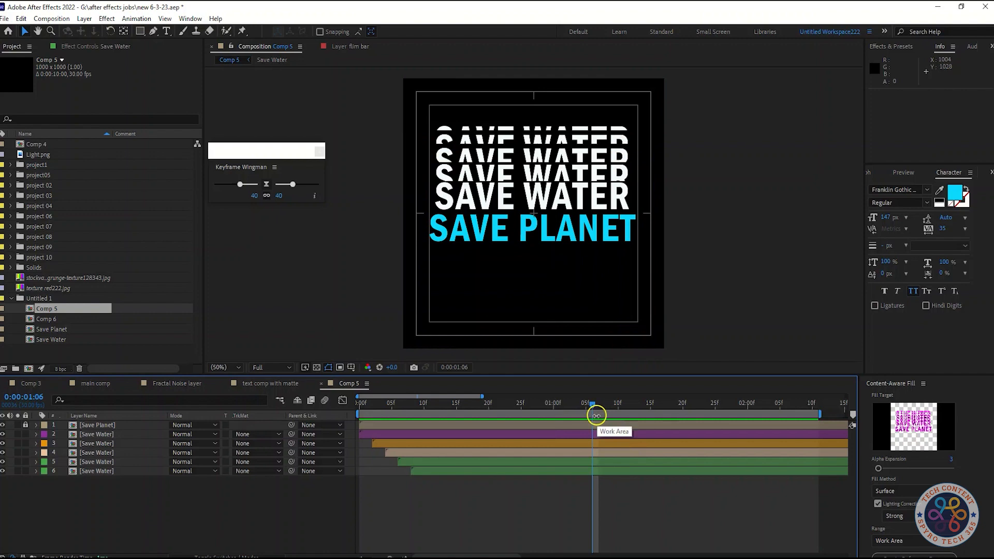
Step: Preview the Save Water text reveal from the start of the composition
left_click_drag(594, 409, 339, 408)
key("space")
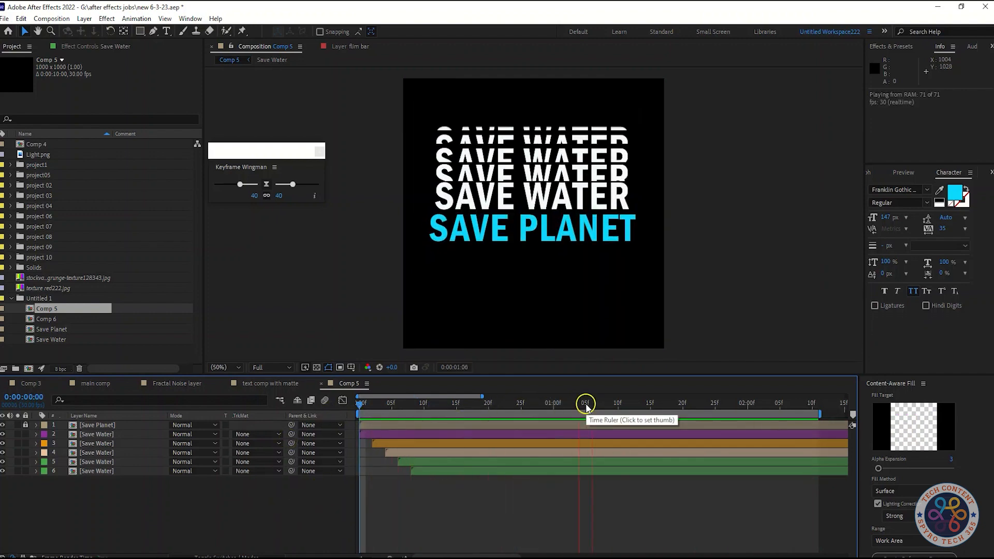
key("space")
Step: Restagger the four Save Water copies one frame apart, starting at 0:00:00:01, 02, 03 and 04, and preview the result
left_click(503, 402)
left_click_drag(504, 403, 362, 400)
left_click_drag(379, 444, 389, 464)
left_click(372, 403)
left_click_drag(389, 404, 379, 406)
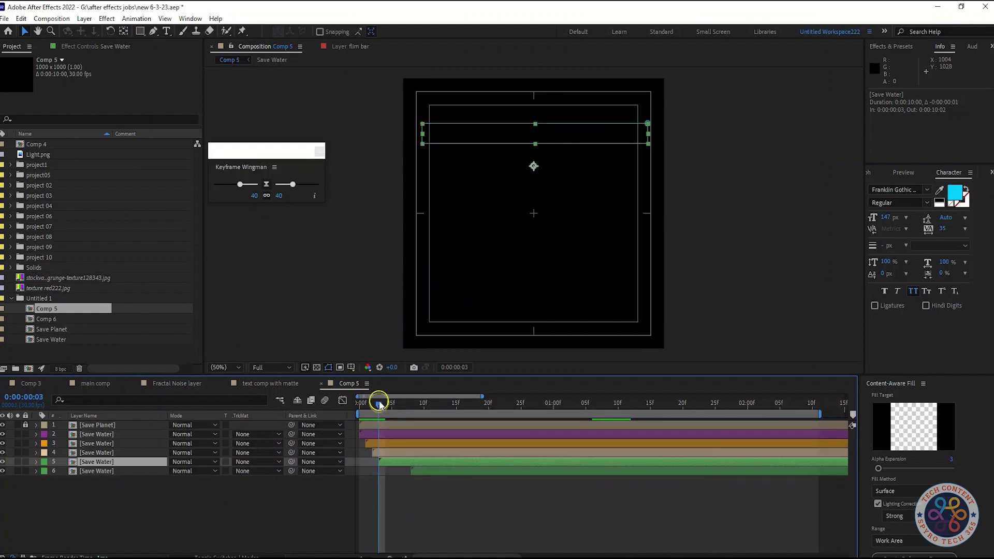
left_click_drag(414, 471, 388, 467)
key("space")
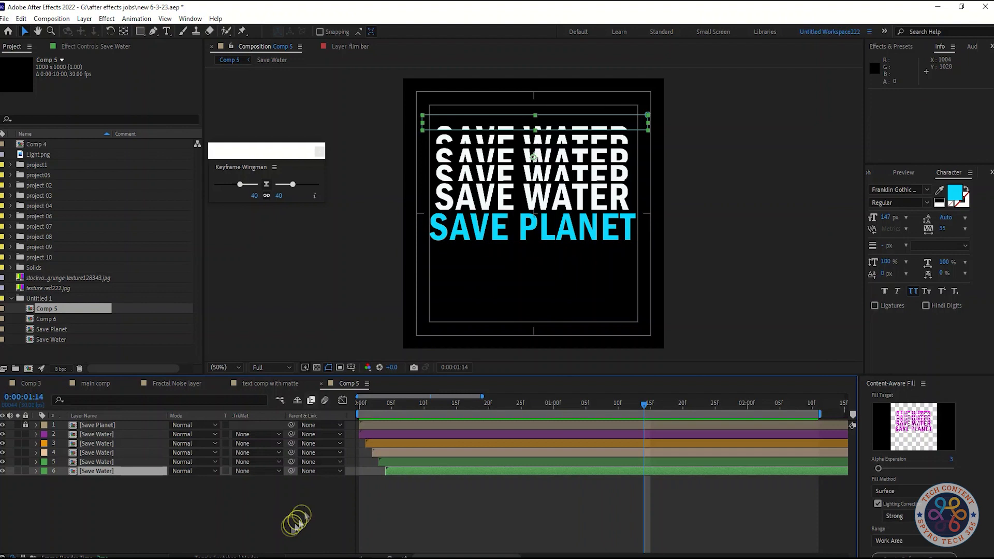
left_click(288, 527)
Step: Duplicate the Save Planet layer and give the new copy a green label
left_click(96, 424)
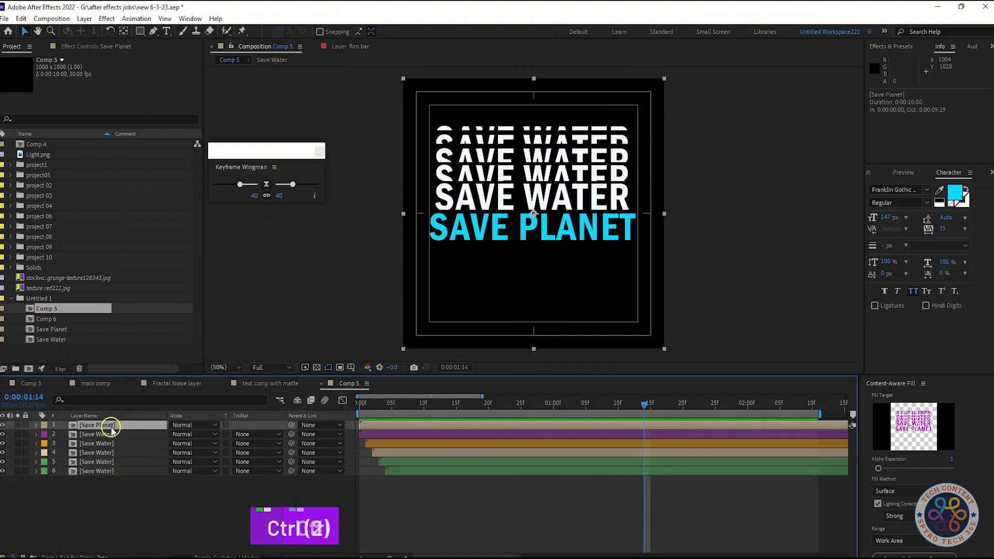
key("ctrl+d")
left_click(54, 424)
left_click(86, 345)
Step: At 0:00:00:29, draw a rectangular mask over the lower part of the text on the green Save Planet copy
left_click_drag(643, 409, 547, 421)
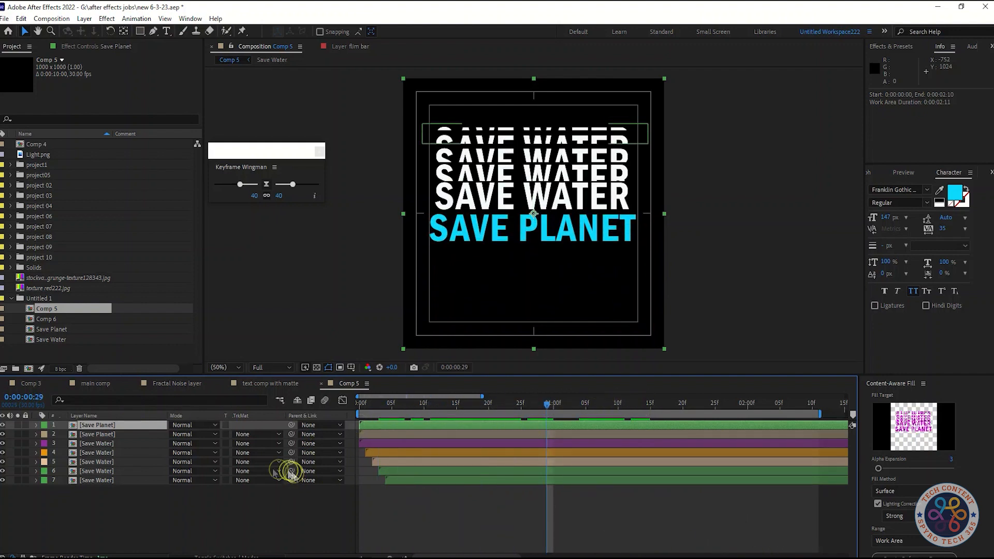
left_click(119, 426)
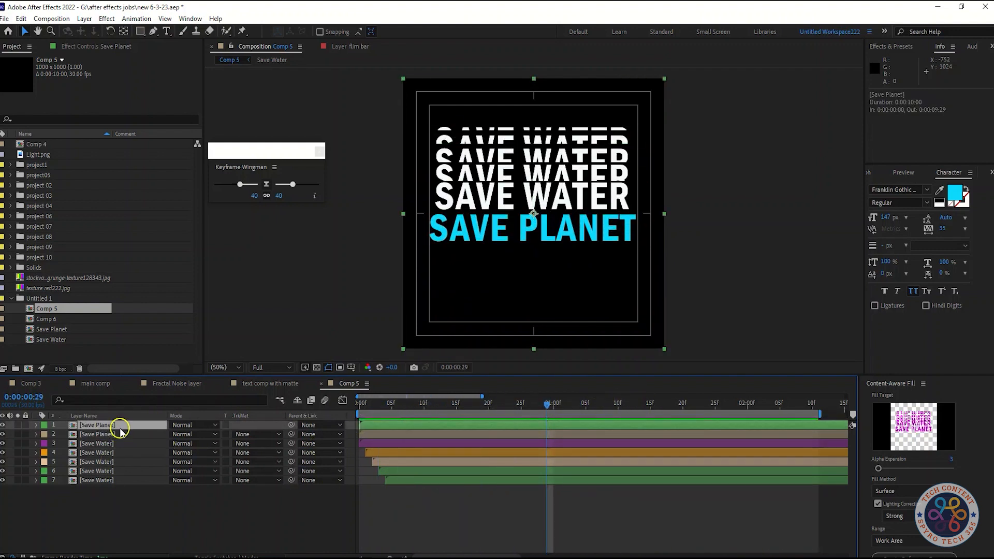
left_click(140, 31)
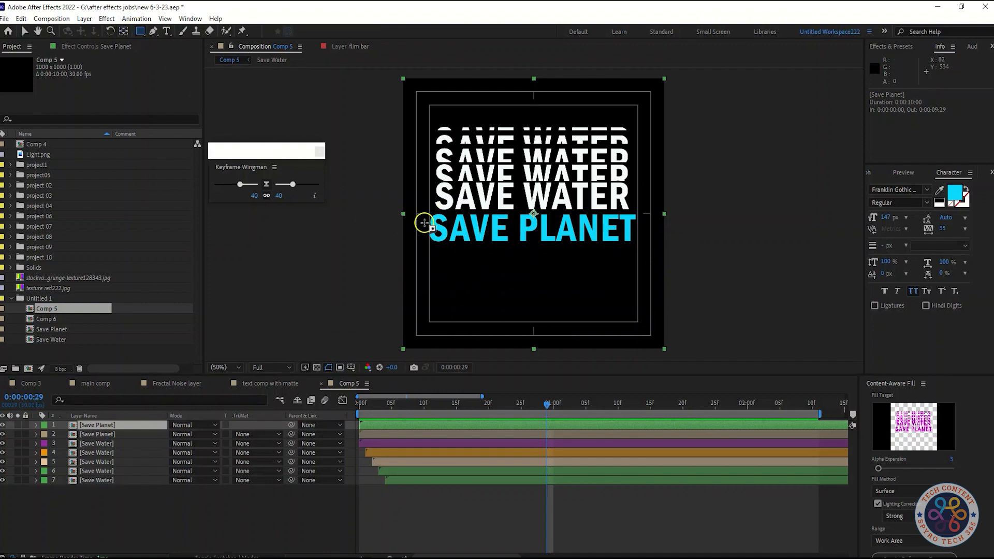
left_click_drag(424, 223, 640, 252)
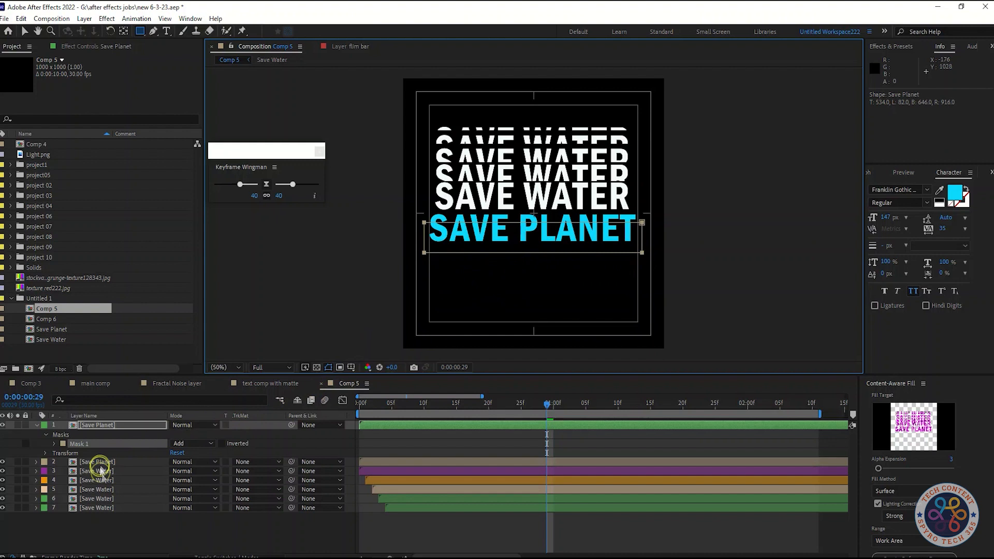
Step: Move the masked Save Planet copy down so its cropped text sits just below the original SAVE PLANET
left_click(116, 425)
key("Down")
key("Down")
key("Down")
key("Down")
key("Down")
key("Down")
key("Down")
key("Down")
key("Down")
key("Down")
key("Down")
key("Down")
key("Down")
key("Down")
key("Down")
key("Down")
key("Down")
key("Down")
key("Down")
key("Down")
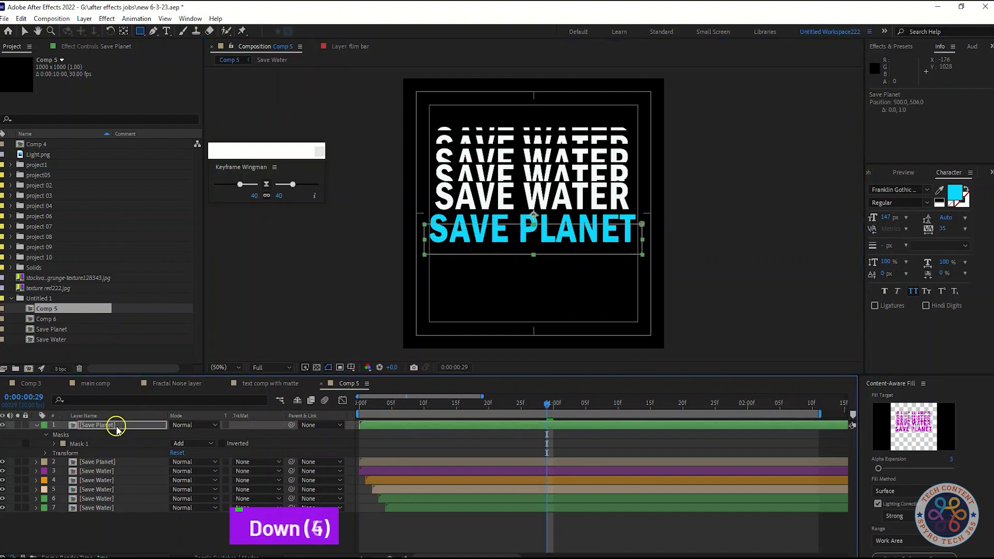
key("Down")
key("Down")
key("Down")
key("Down")
key("Down")
key("Down")
key("Down")
key("Down")
key("Down")
key("Down")
key("Down")
key("Down")
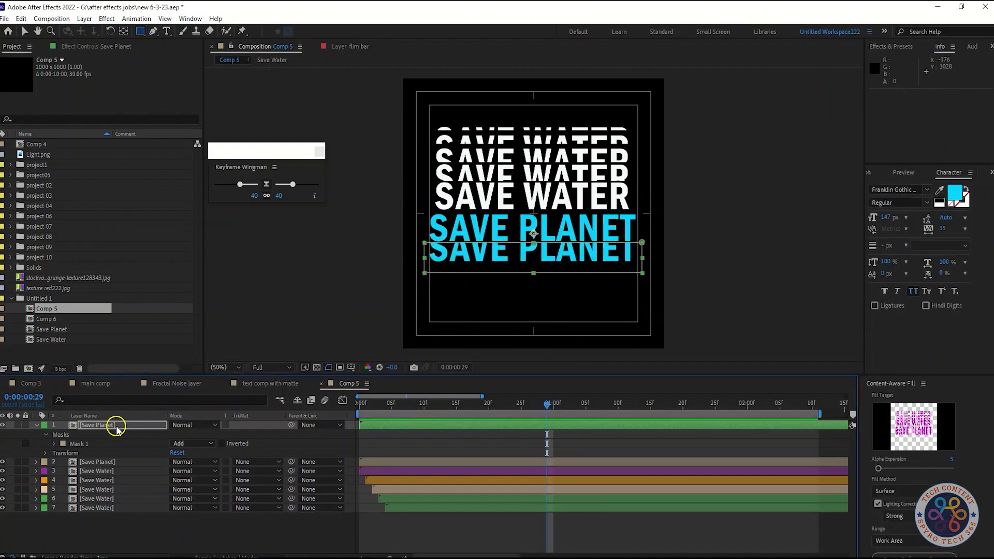
Step: Delay the masked Save Planet copy to start at 0:00:00:01 and collapse its properties
left_click_drag(376, 425, 382, 427)
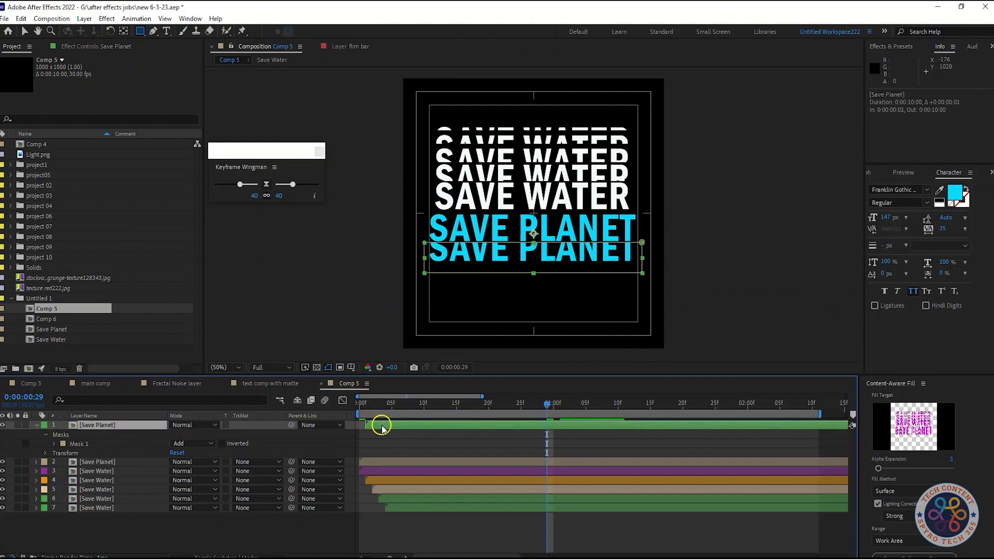
left_click(36, 427)
left_click(233, 515)
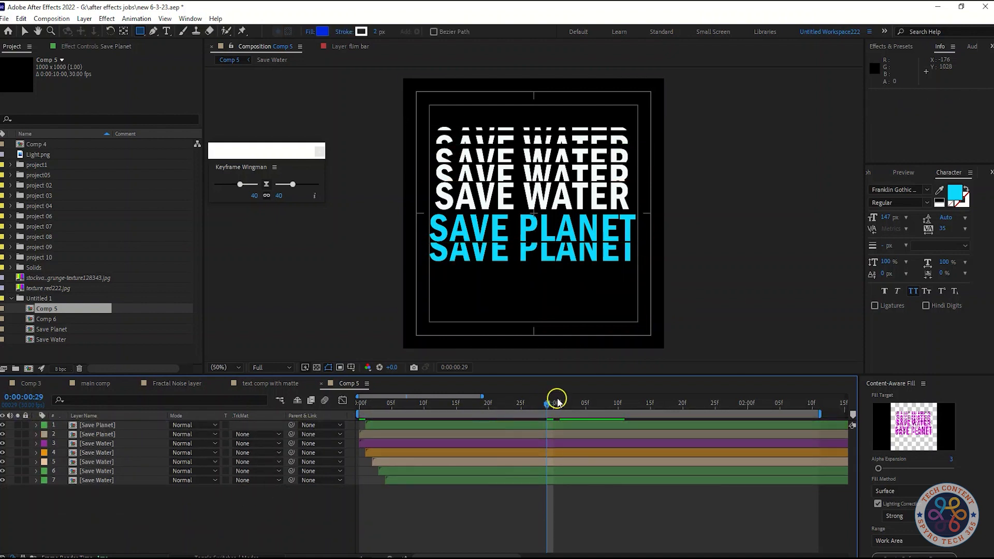
Step: Duplicate the masked Save Planet layer and delay the new copy to start at 0:00:00:02
left_click_drag(554, 400, 361, 408)
left_click(124, 425)
key("ctrl+d")
left_click_drag(377, 426, 387, 429)
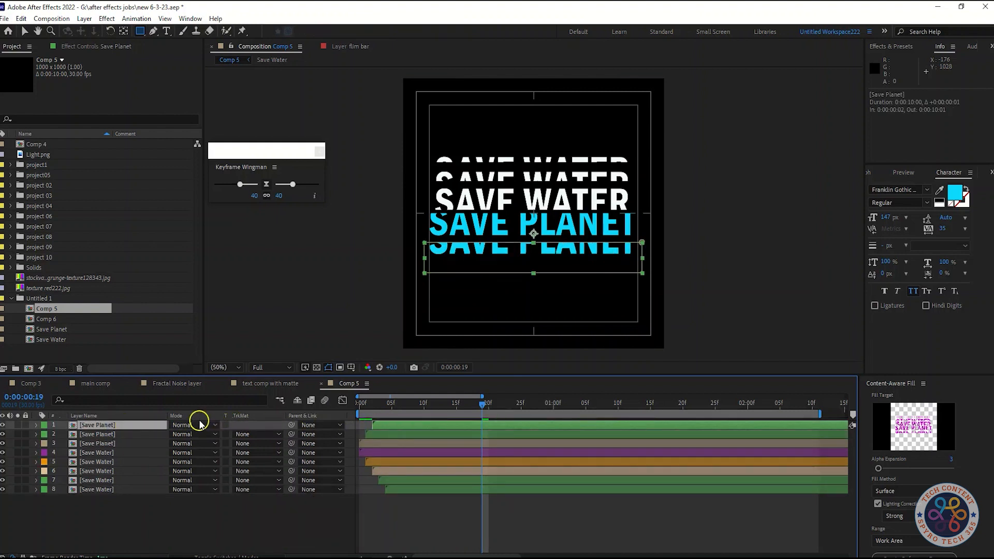
Step: Move the second Save Planet copy down to about Position 500, 648 and lower the upper edge of its mask at 0:00:00:25
key("Down")
key("Down")
key("Down")
key("Down")
key("Down")
key("Down")
key("Down")
key("Down")
key("Down")
key("Down")
key("Down")
key("Down")
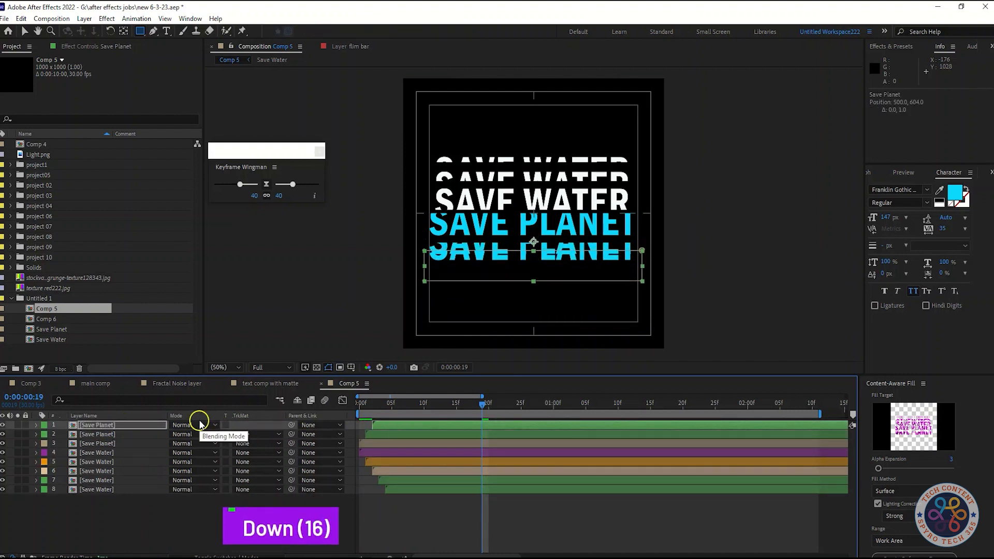
key("Down")
key("Down")
key("Down")
key("Down")
key("Down")
key("Down")
key("Down")
key("Down")
key("Down")
key("Down")
key("Down")
key("Down")
key("Down")
key("Down")
key("Down")
key("Down")
key("Down")
key("Down")
key("Down")
key("Down")
key("Down")
key("Down")
key("Down")
key("Down")
key("Down")
key("Down")
key("Up")
key("Up")
left_click_drag(487, 402, 521, 403)
key("Down")
key("Down")
key("Down")
key("Down")
key("Down")
key("Down")
key("Up")
key("Up")
key("Up")
key("Up")
key("Up")
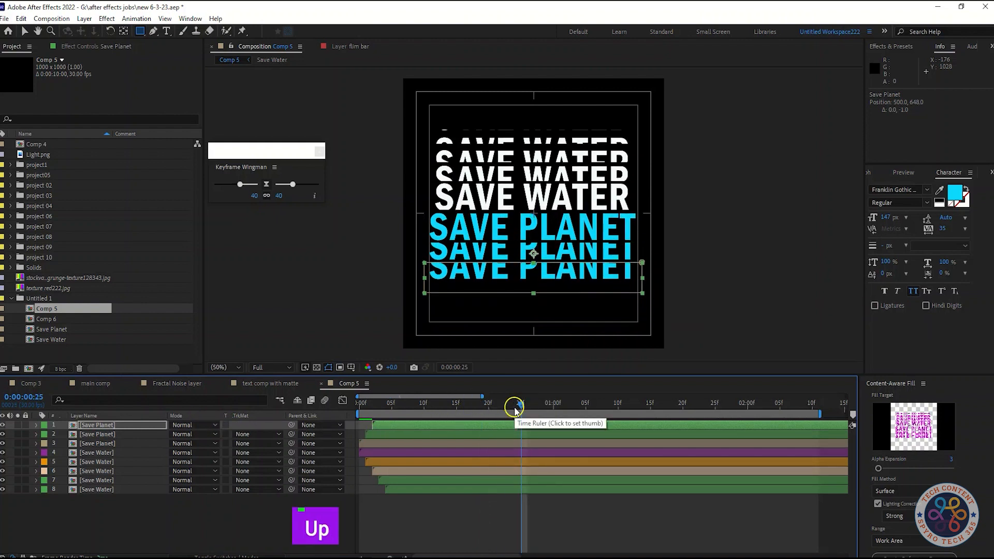
left_click(25, 32)
left_click_drag(513, 250, 536, 266)
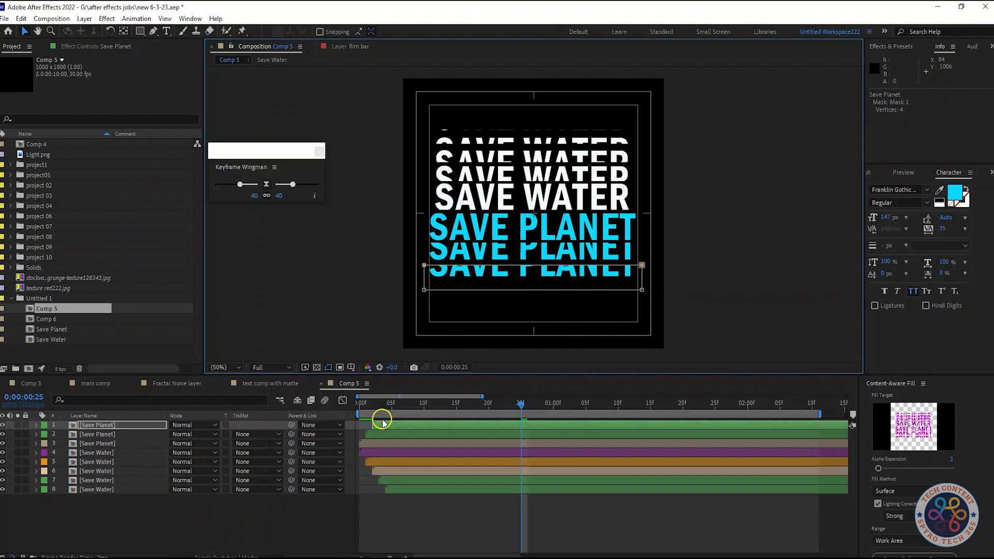
Step: Duplicate the topmost Save Planet layer and delay the new copy to start at 0:00:00:03
left_click(115, 425)
key("ctrl+d")
left_click_drag(381, 425, 390, 425)
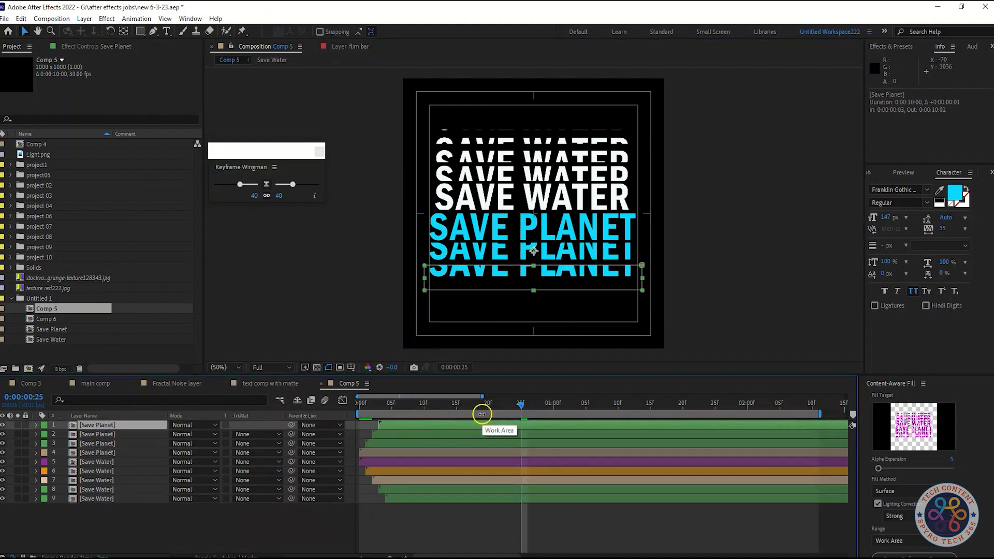
Step: Move the third Save Planet copy down to Position 500, 690
left_click(109, 425)
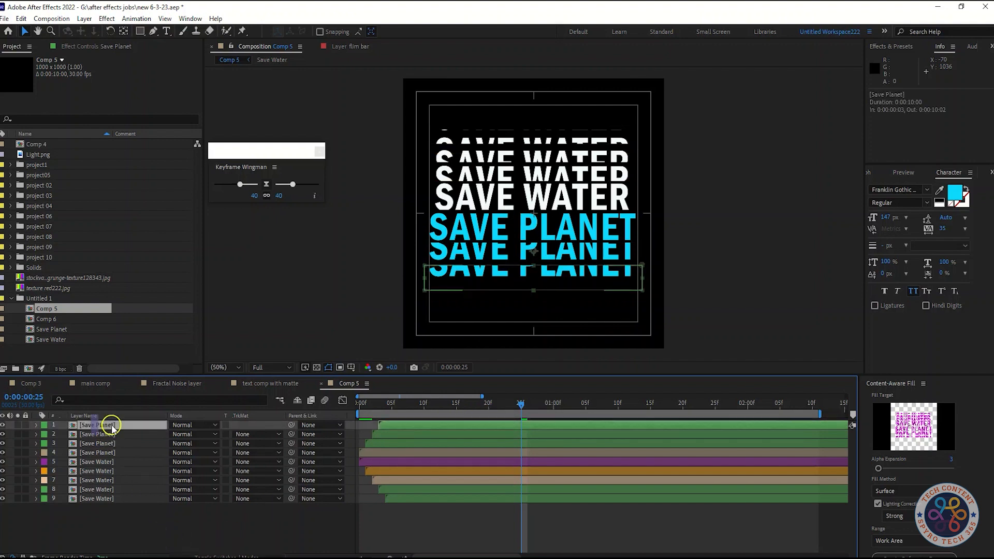
key("Down")
key("Down")
key("Down")
key("Down")
key("Down")
key("Down")
key("Down")
key("Down")
key("Down")
key("Down")
key("Down")
key("Down")
key("Down")
key("Down")
key("Down")
key("Down")
key("Down")
key("Down")
key("Down")
key("Down")
key("Down")
key("Down")
key("Down")
key("Down")
key("Down")
key("Down")
key("Down")
key("Down")
key("Down")
key("Down")
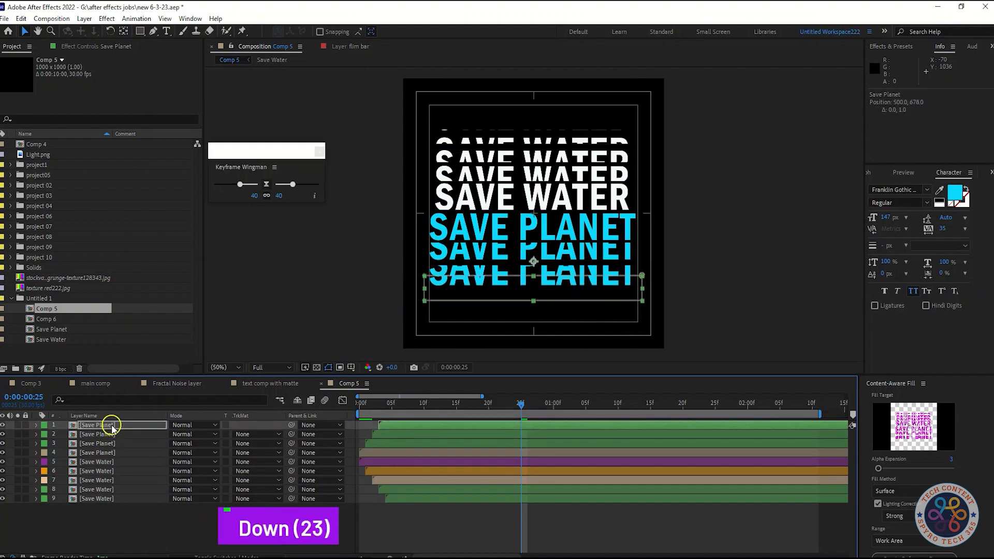
key("Up")
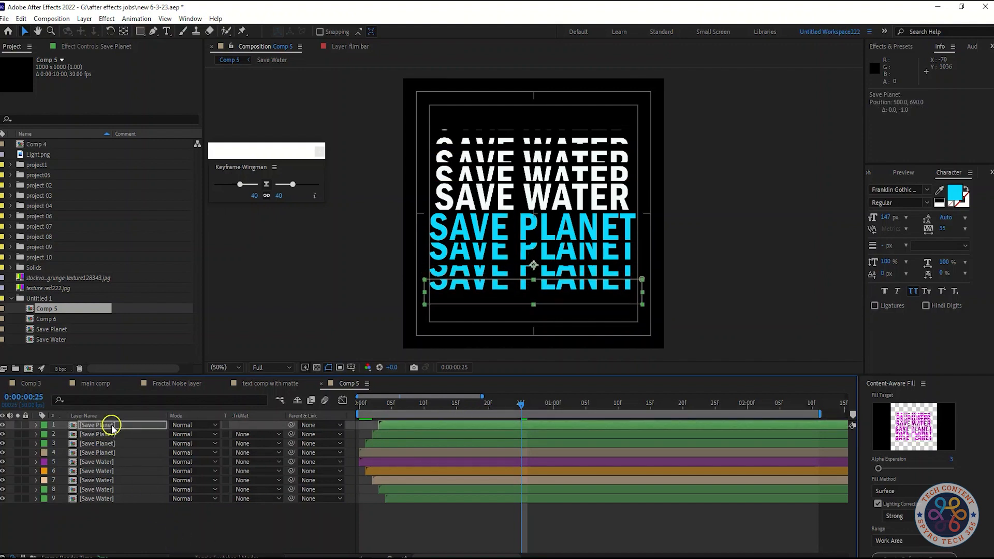
Step: Lower the upper edge of the third Save Planet copy's mask slightly, leaving a thinner strip of text
left_click(533, 281)
left_click_drag(534, 286, 534, 288)
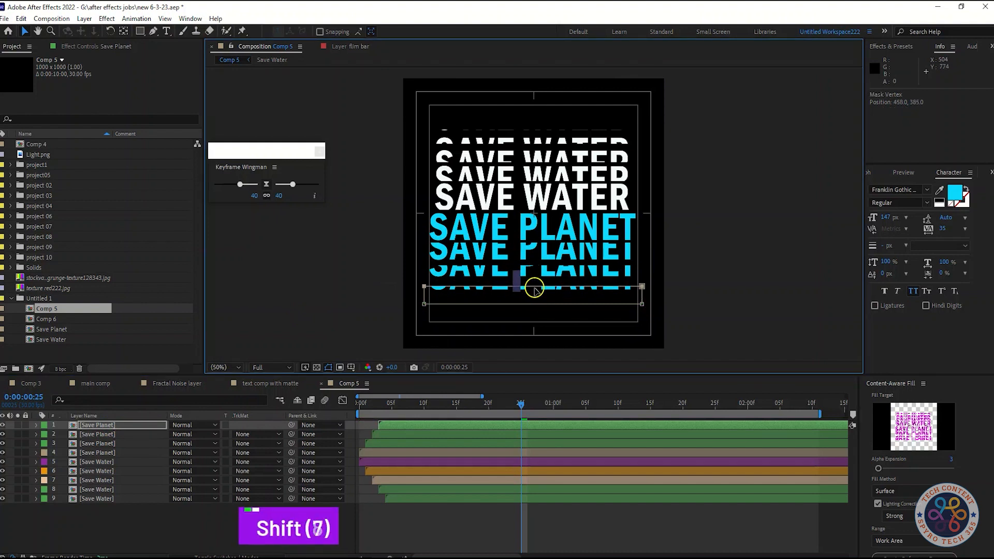
left_click_drag(534, 285, 534, 286)
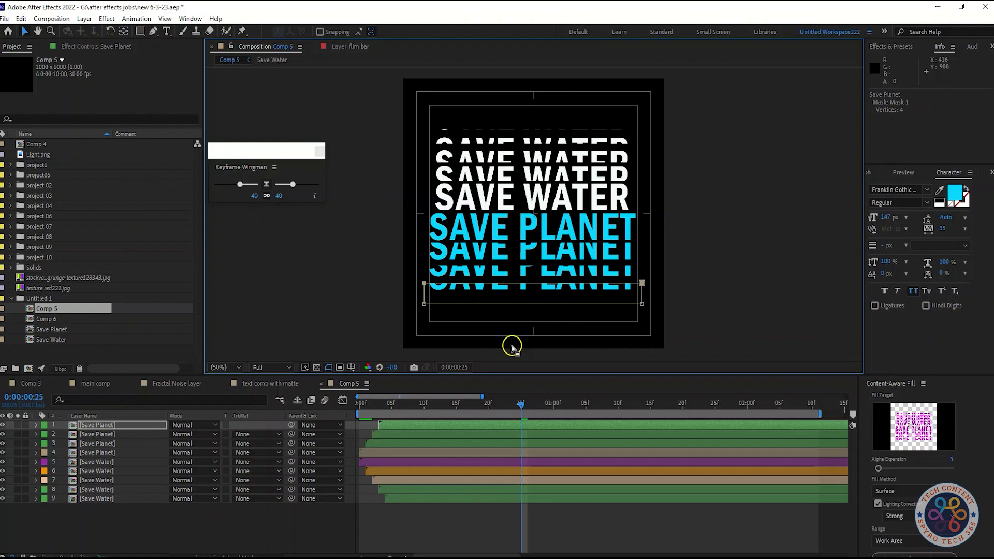
Step: Duplicate the third Save Planet copy and delay the new layer to start at 0:00:00:04
left_click(108, 424)
key("ctrl+d")
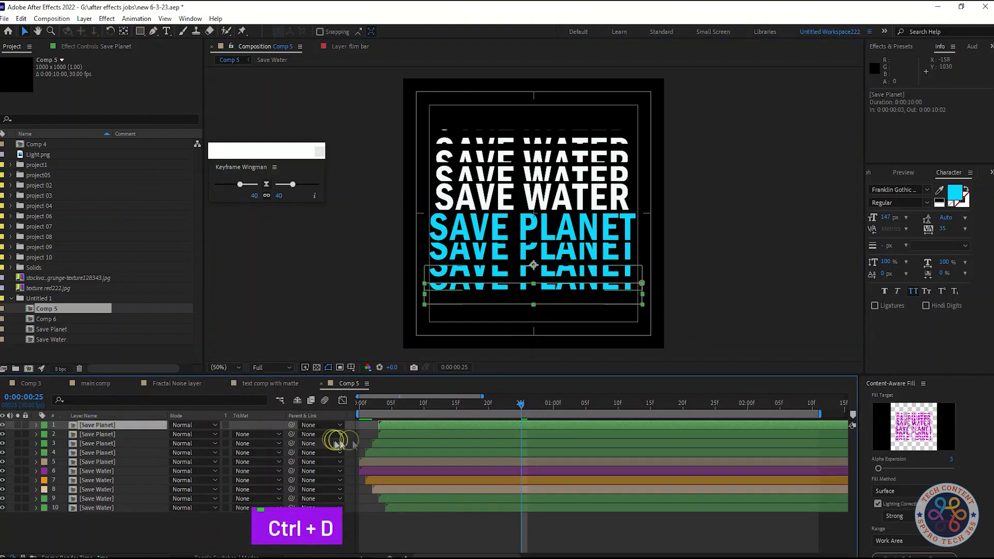
mouse_move(522, 405)
left_mouse_down()
mouse_move(411, 406)
mouse_move(531, 416)
left_mouse_up()
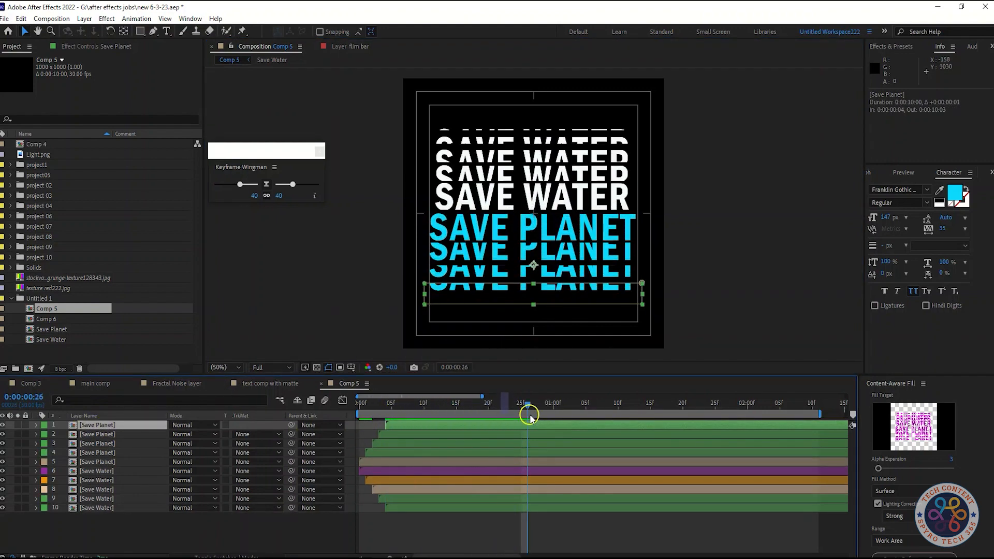
Step: Give the first three Save Planet layers in the timeline peach, lavender and brown labels respectively
left_click(51, 423)
left_click(84, 309)
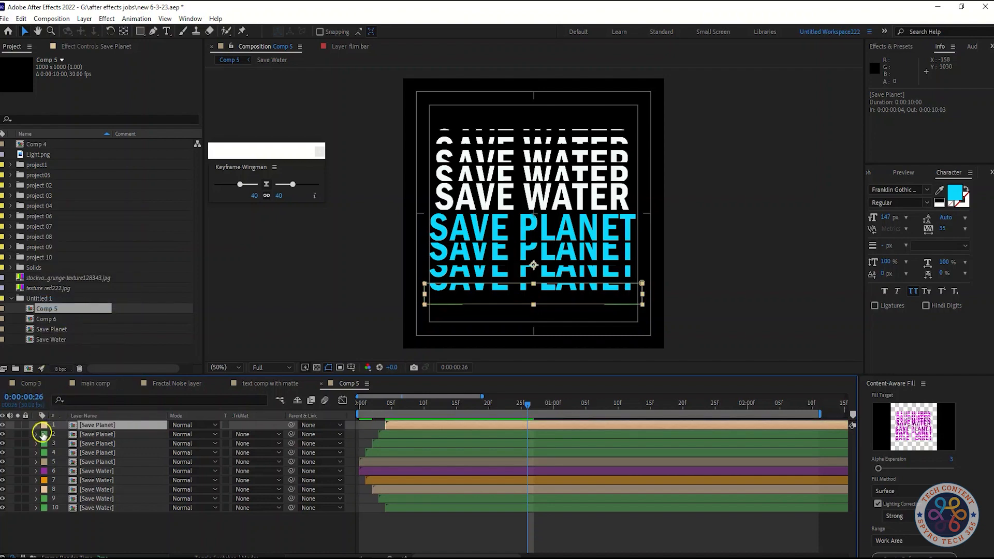
left_click(43, 434)
left_click(84, 305)
left_click(44, 443)
left_click(84, 402)
left_click(125, 441)
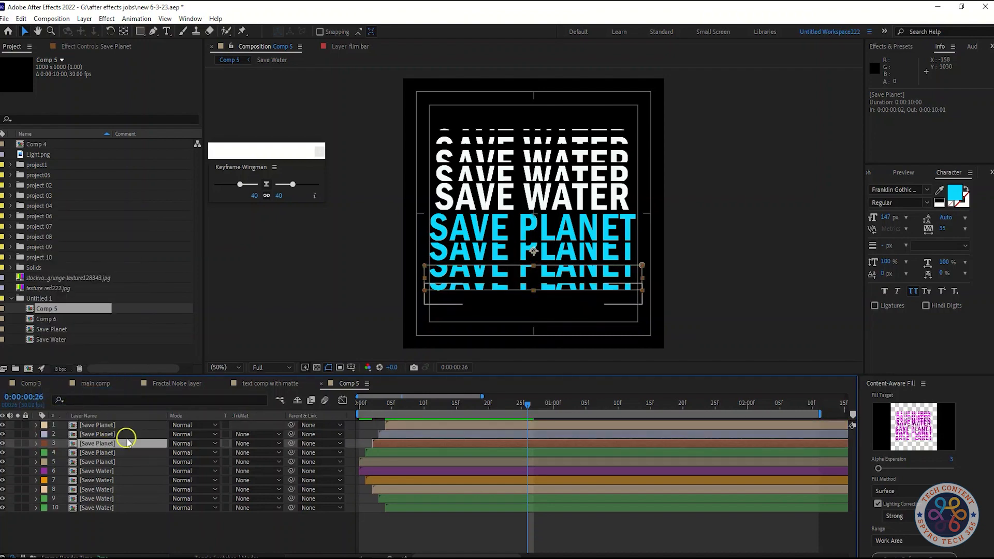
Step: Move the peach Save Planet copy down so its cropped strip sits below the other copies
left_click(97, 424)
key("Down")
key("Down")
key("Down")
key("Down")
key("Down")
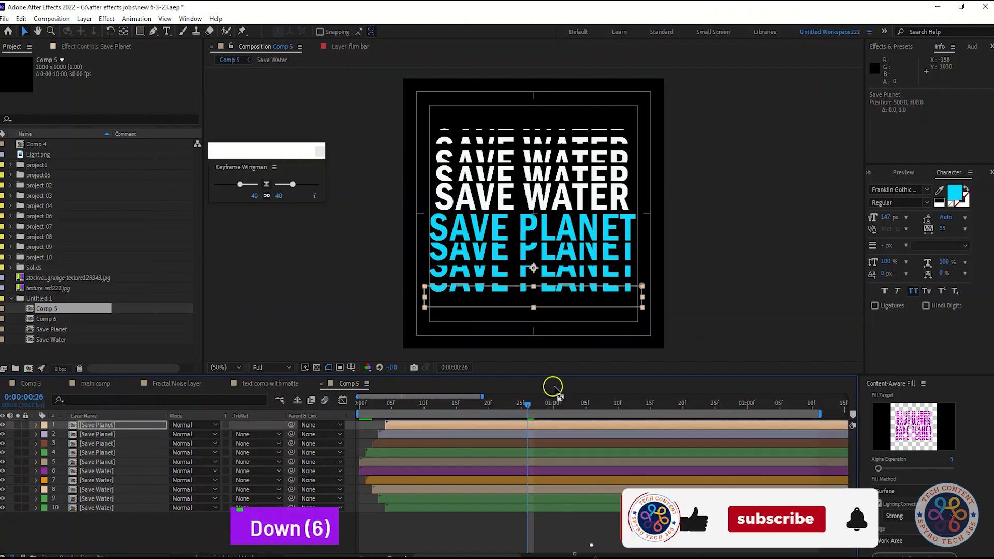
key("Down")
key("Down")
key("Down")
key("Down")
key("Down")
key("Down")
key("Down")
key("Down")
key("Down")
key("Down")
key("Down")
key("Down")
key("Down")
key("Down")
key("Down")
key("Down")
key("Down")
key("Down")
key("Down")
key("Down")
Step: At 0:00:01:09, lower the upper edge of the peach Save Planet copy's mask and preview the animation
left_click_drag(530, 403, 596, 402)
left_click_drag(534, 294, 534, 298)
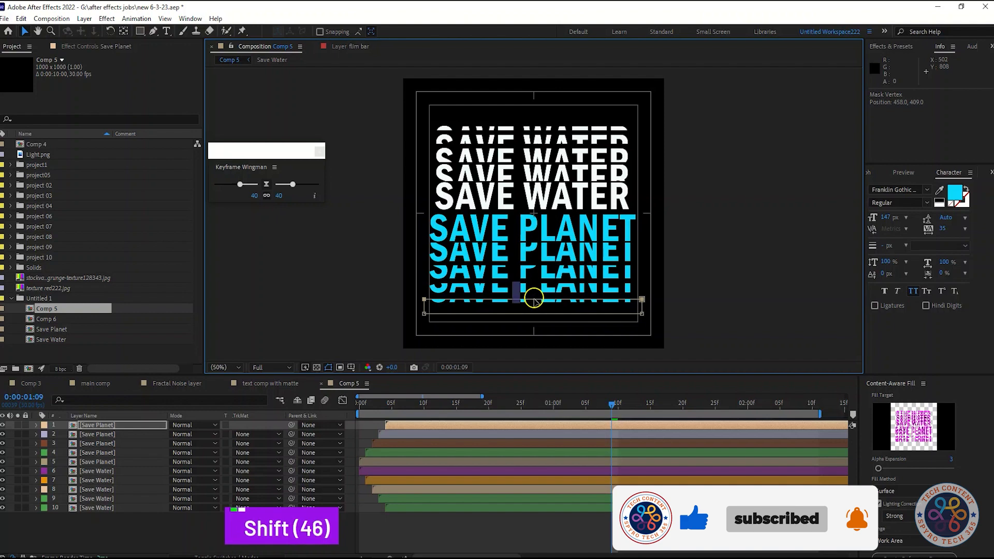
key("space")
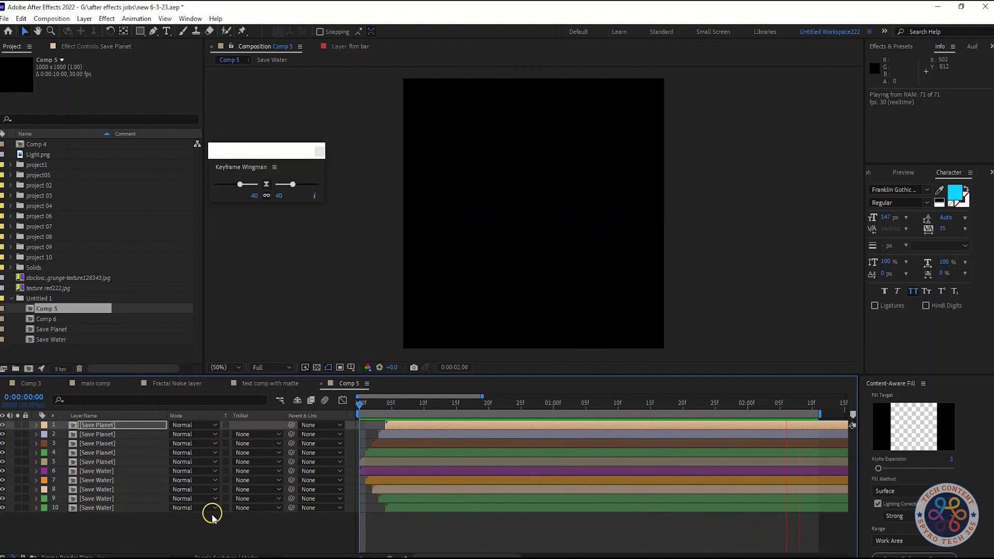
key("space")
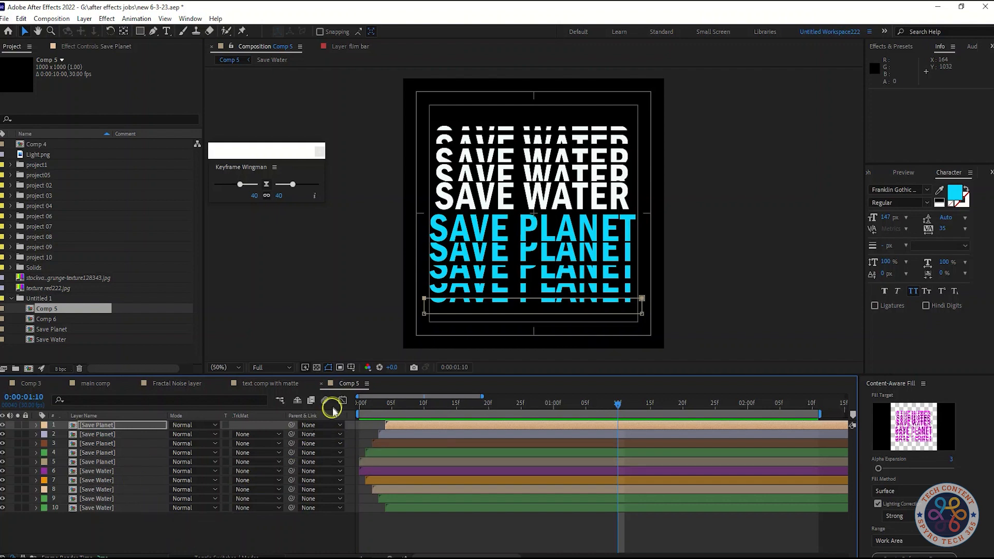
Step: Show the Switches column in the timeline and turn on motion blur for all ten layers
left_click(327, 401)
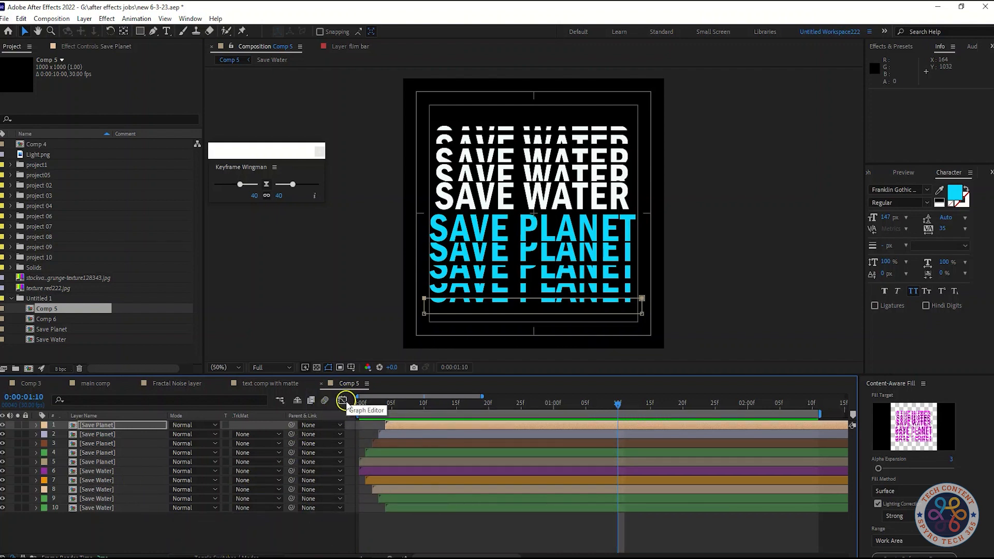
right_click(338, 413)
mouse_move(375, 452)
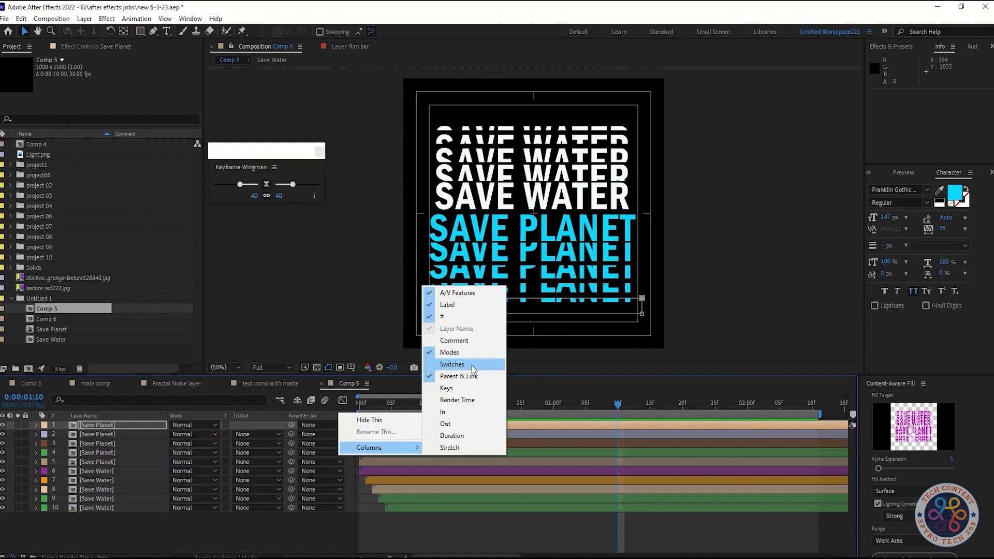
left_click(452, 364)
left_click_drag(226, 520, 127, 422)
left_click(330, 425)
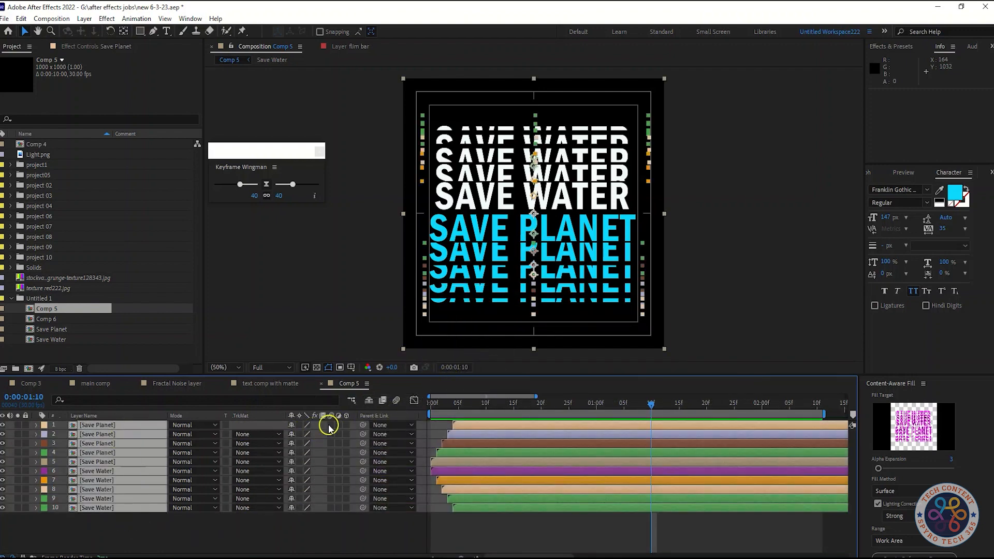
Step: Preview the Comp 5 animation with motion blur and deselect the layers
key("space")
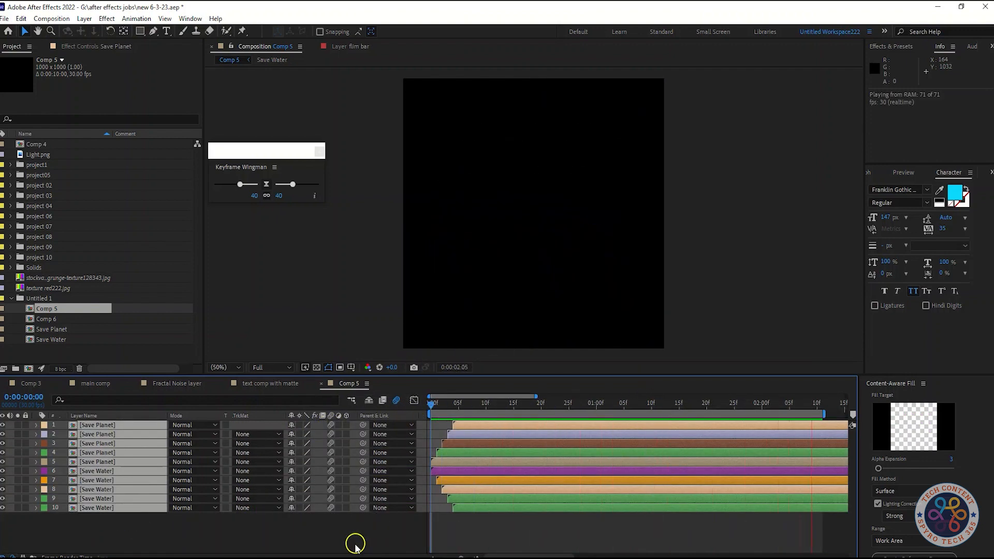
key("space")
left_click(201, 524)
Step: Open the Save Water and Save Planet precomps from Comp 5 and return to the Save Water composition
double_click(122, 507)
left_click(346, 383)
left_click(120, 437)
double_click(120, 437)
left_click(414, 383)
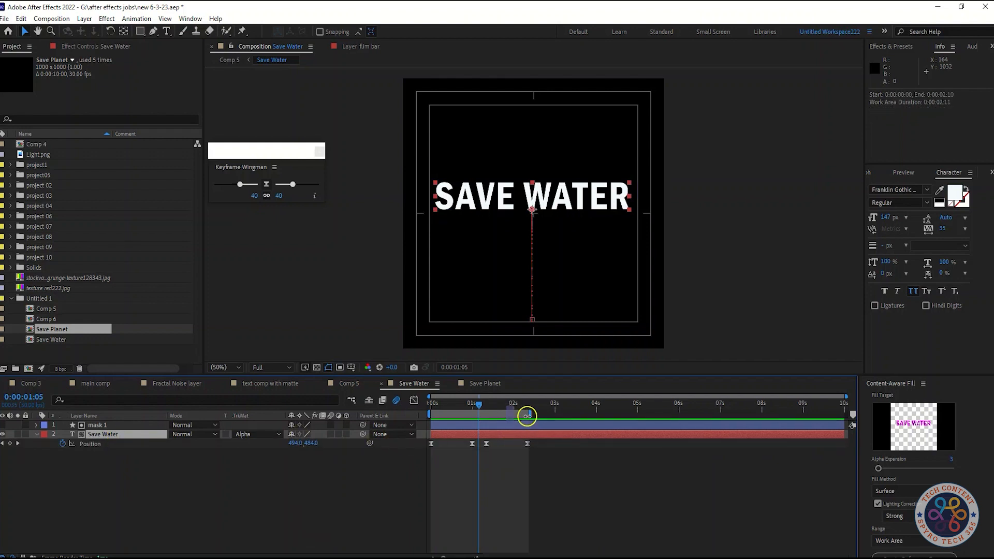
Step: Copy the Save Water text layer's four Position keyframes and paste them at 0:00:02:10
left_click_drag(527, 416, 534, 416)
key("ctrl+z")
left_click_drag(473, 402, 425, 408)
mouse_move(566, 471)
left_mouse_down()
mouse_move(423, 441)
mouse_move(520, 414)
left_mouse_up()
key("ctrl+c")
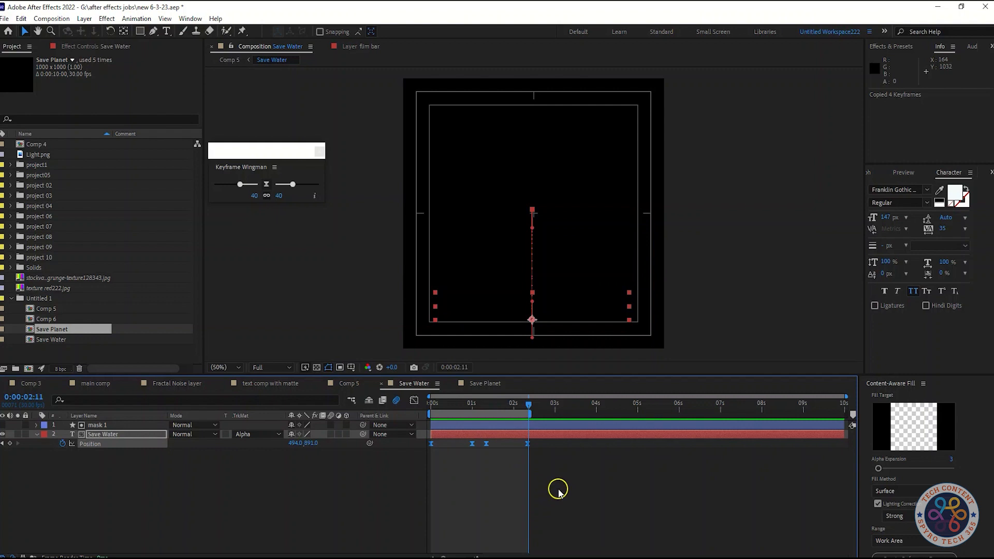
key("ctrl+v")
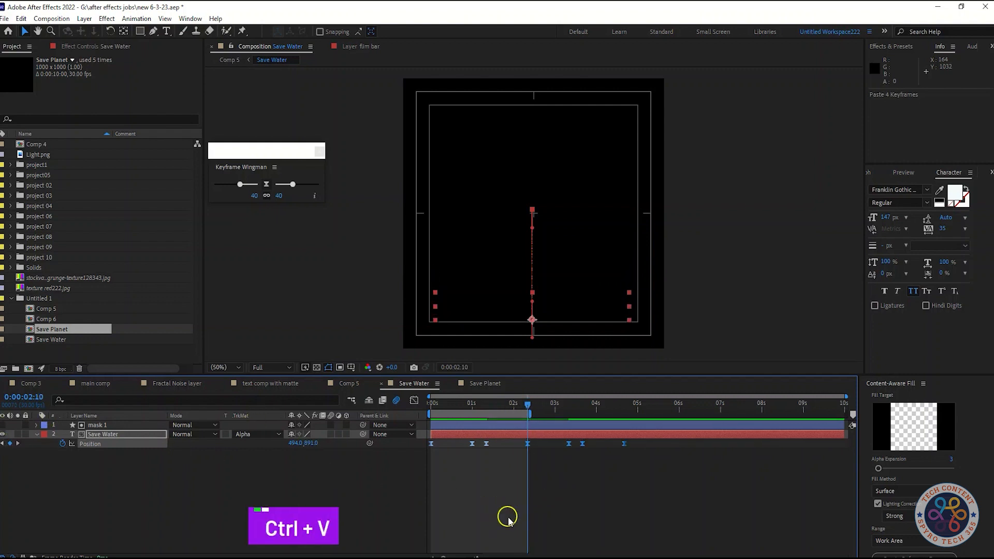
Step: Extend the Save Water composition's work area to end at 0:00:04:20 and preview the repeated animation
left_click(627, 405)
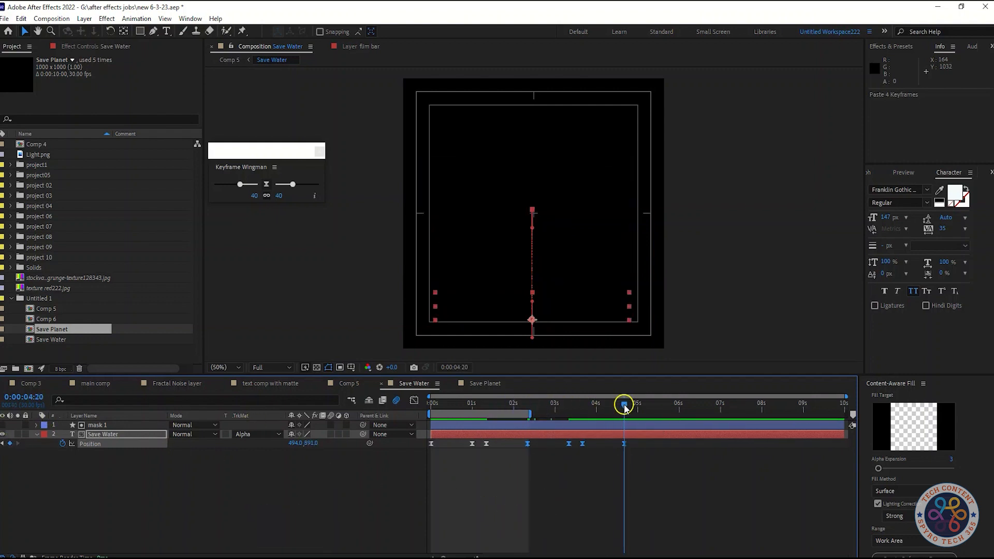
key("n")
left_click_drag(625, 406, 422, 425)
key("space")
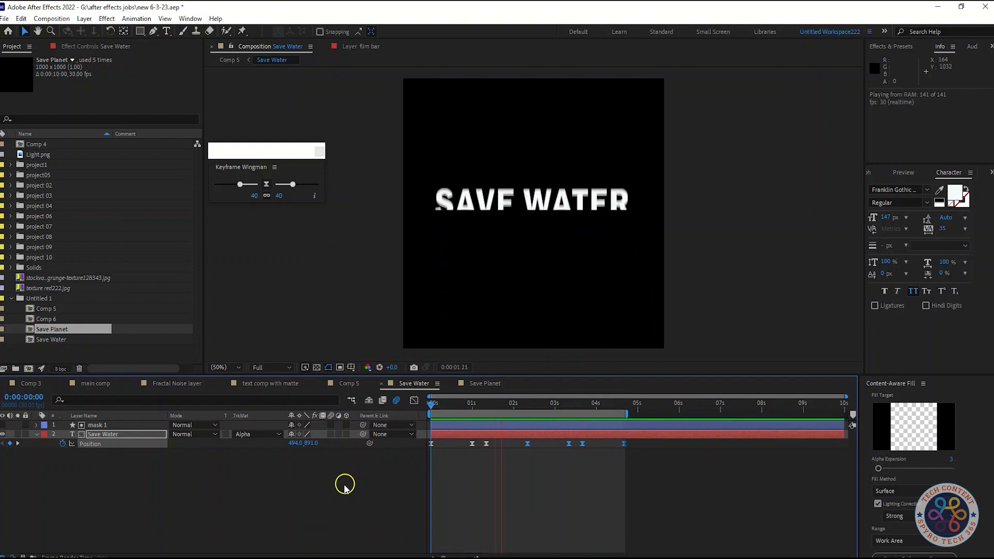
key("space")
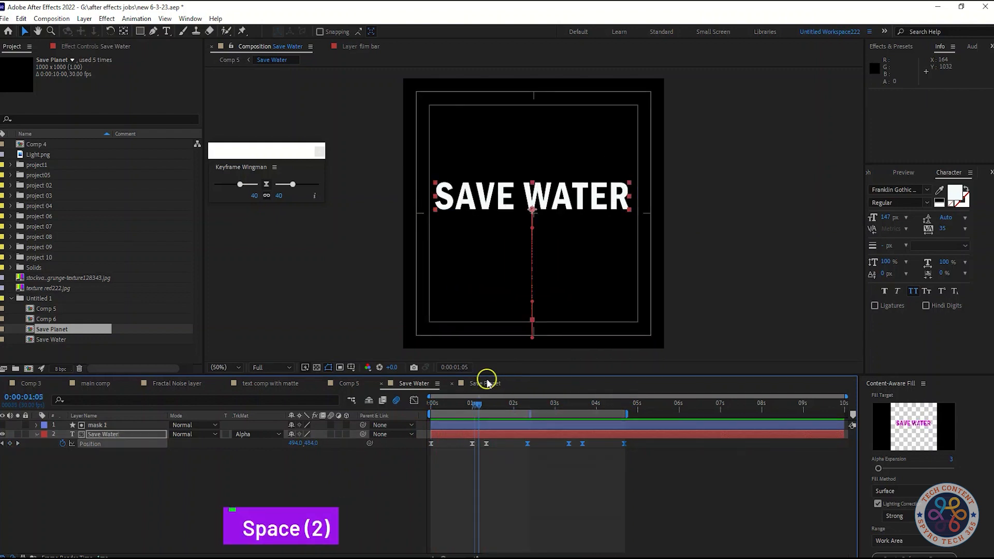
Step: In the Save Planet composition, copy the text layer's four Position keyframes and paste them at 0:00:02:10
left_click(487, 383)
left_click(115, 433)
key("p")
left_click_drag(551, 466, 410, 435)
key("ctrl+c")
key("k")
key("k")
key("ctrl+v")
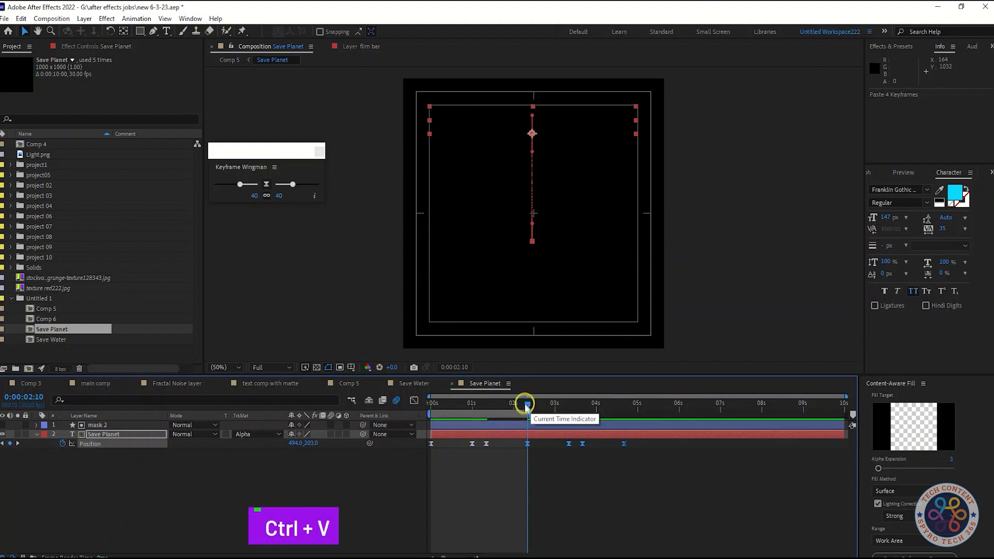
Step: End the Save Planet composition's work area at 0:00:04:20 and preview Comp 5 from its first frame
left_click(18, 443)
left_click(18, 443)
left_click(18, 443)
key("n")
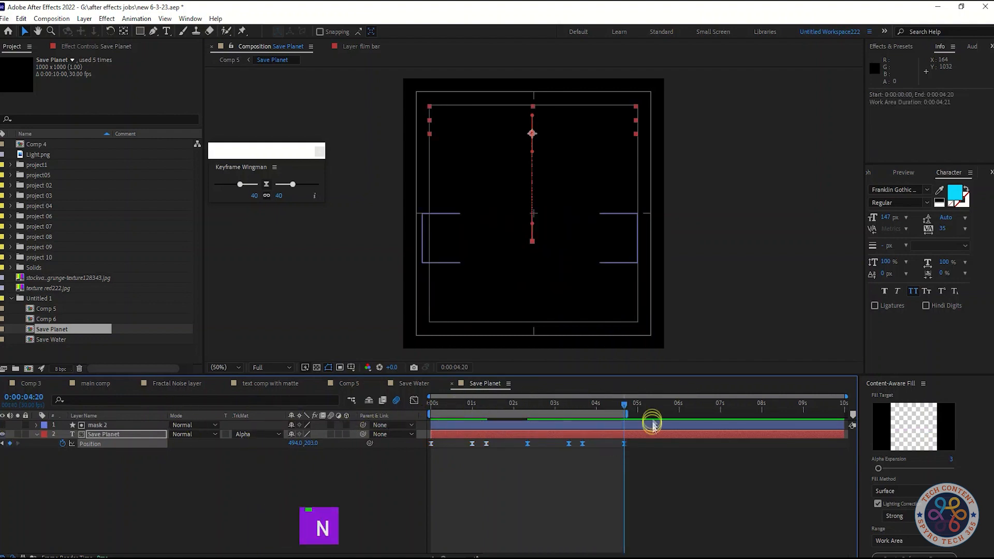
left_click(349, 383)
left_click(425, 406)
key("space")
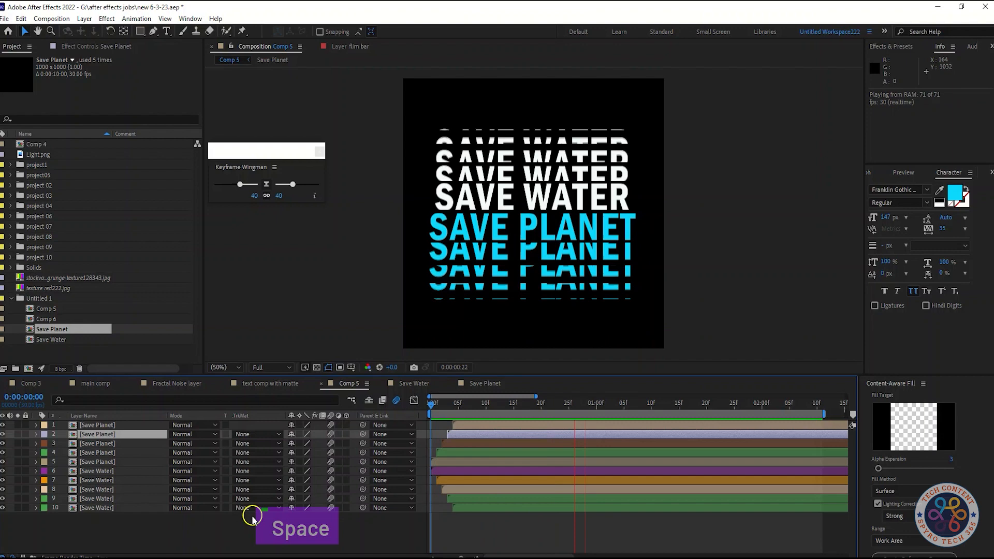
key("space")
Step: Extend Comp 5's work area to end at 0:00:05:00 and preview both animation cycles
scroll(786, 471, "down", 5)
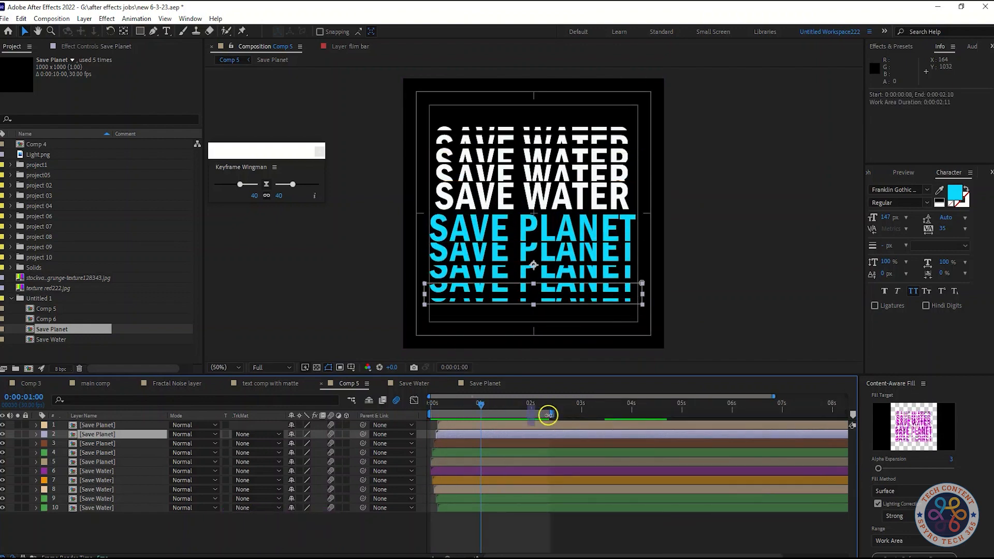
key("ctrl+z")
left_click_drag(479, 405, 677, 419)
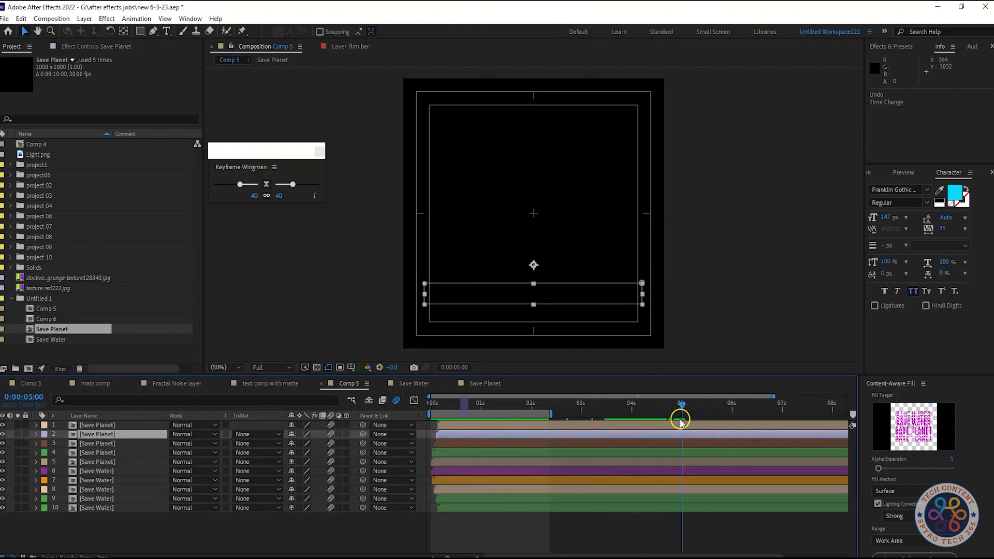
key("n")
key("space")
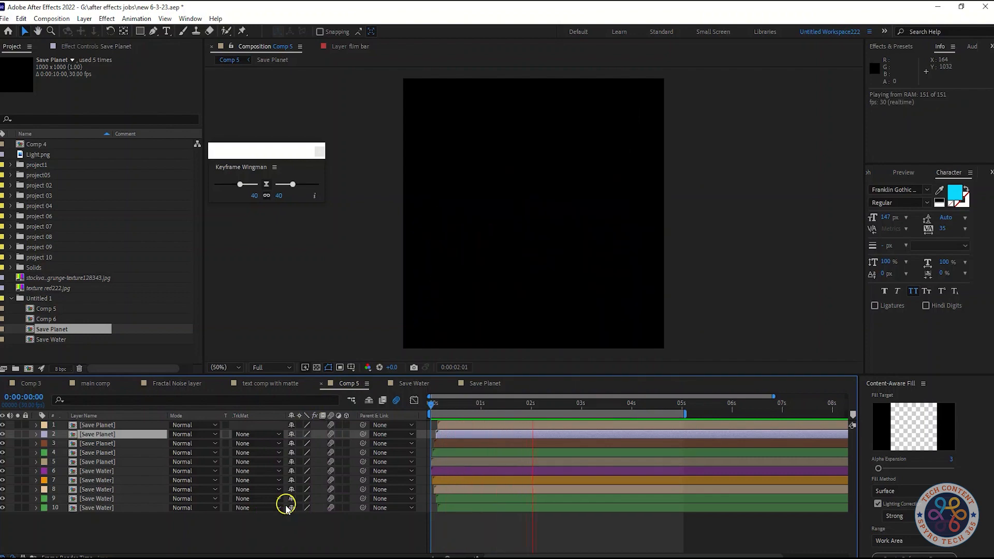
key("space")
Step: Shorten Comp 5's work area to end about 4.4 seconds in, preview the loop, and return to the first frame
left_click_drag(672, 402, 651, 410)
key("n")
left_click(445, 408)
key("space")
key("space")
left_click_drag(456, 409, 375, 411)
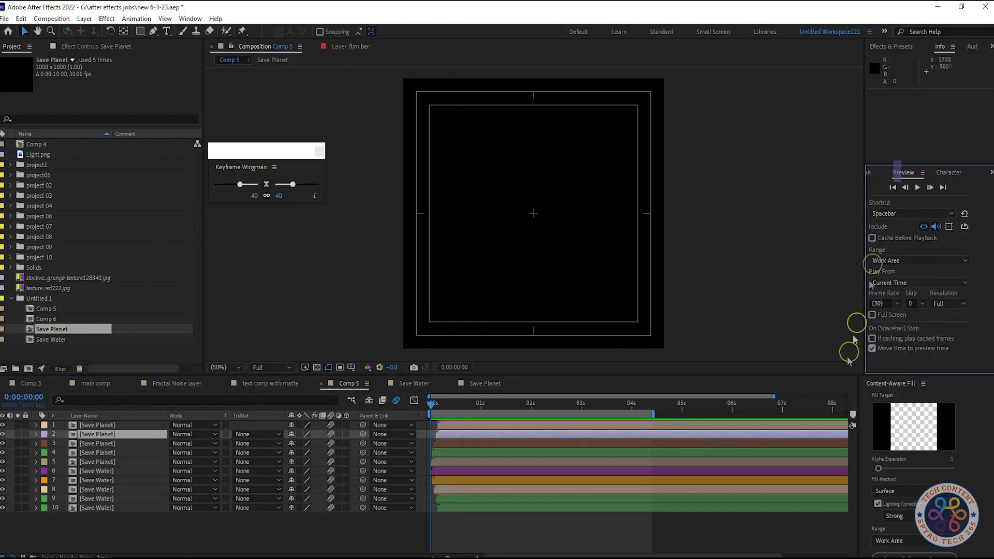